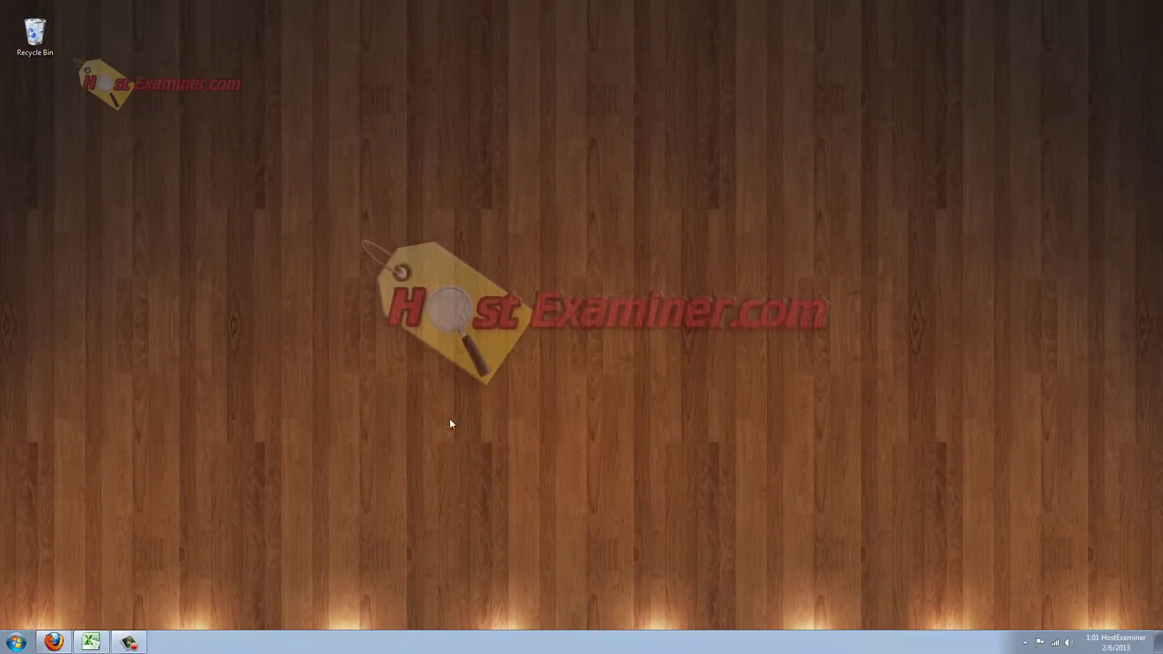
Open Firefox on the iPage web hosting home page showing the $1.99/mo. offer.
left_click(54, 642)
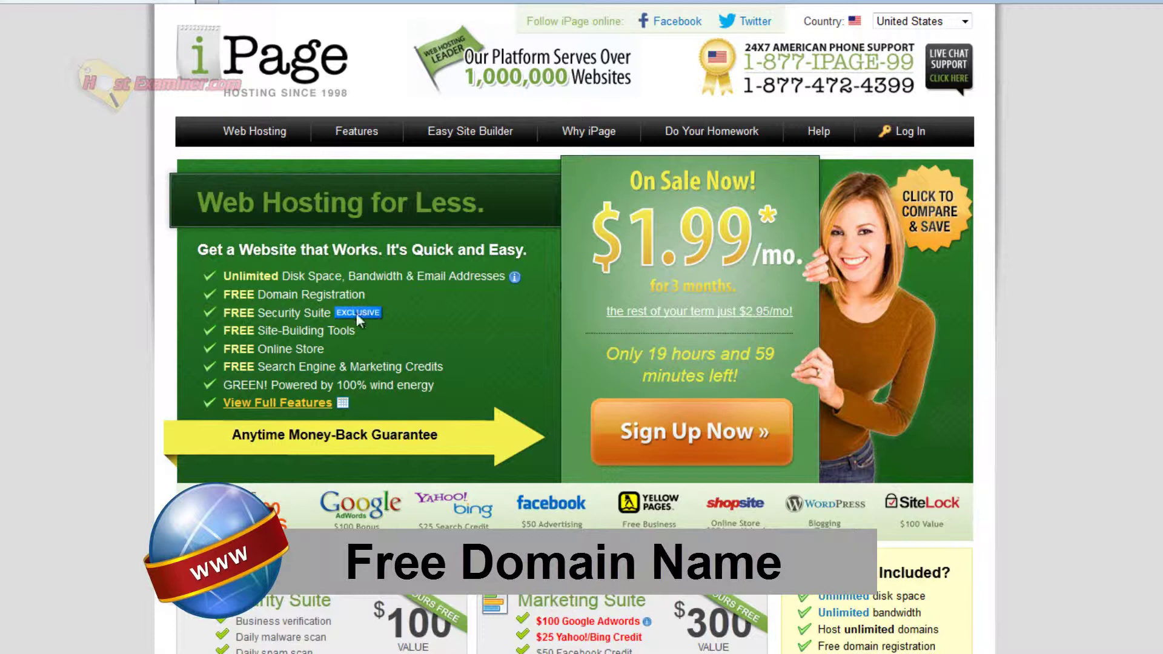
Highlight the FREE Domain Registration feature, then start signup with Sign Up Now.
left_click_drag(297, 298, 236, 297)
left_click_drag(346, 296, 228, 289)
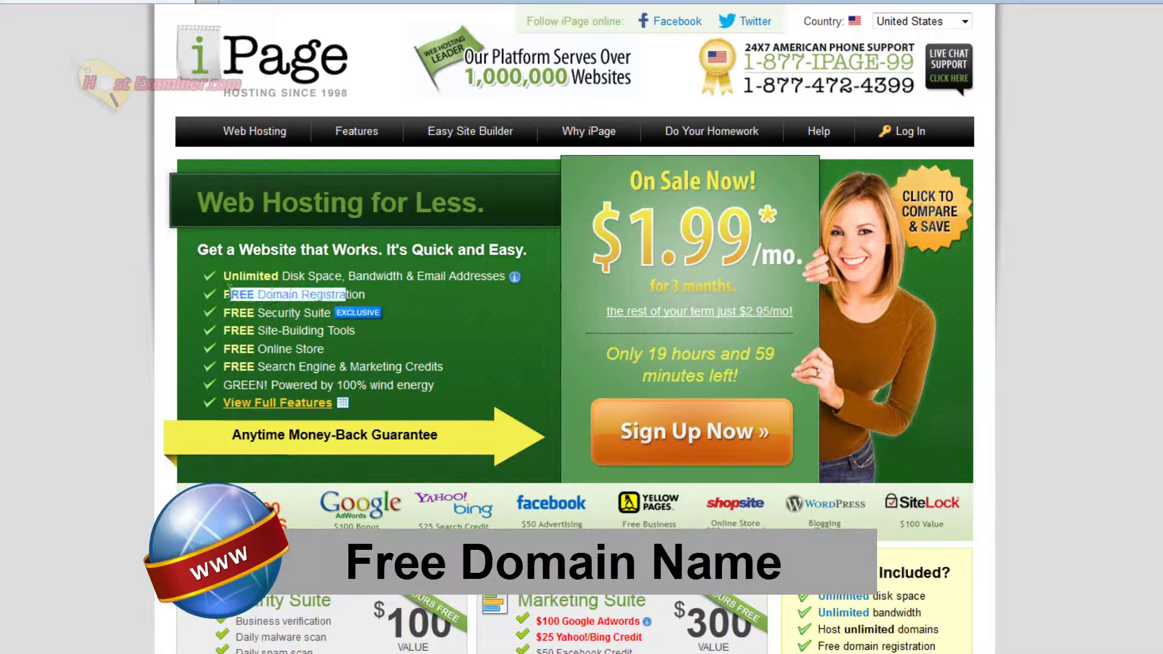
left_click(276, 297)
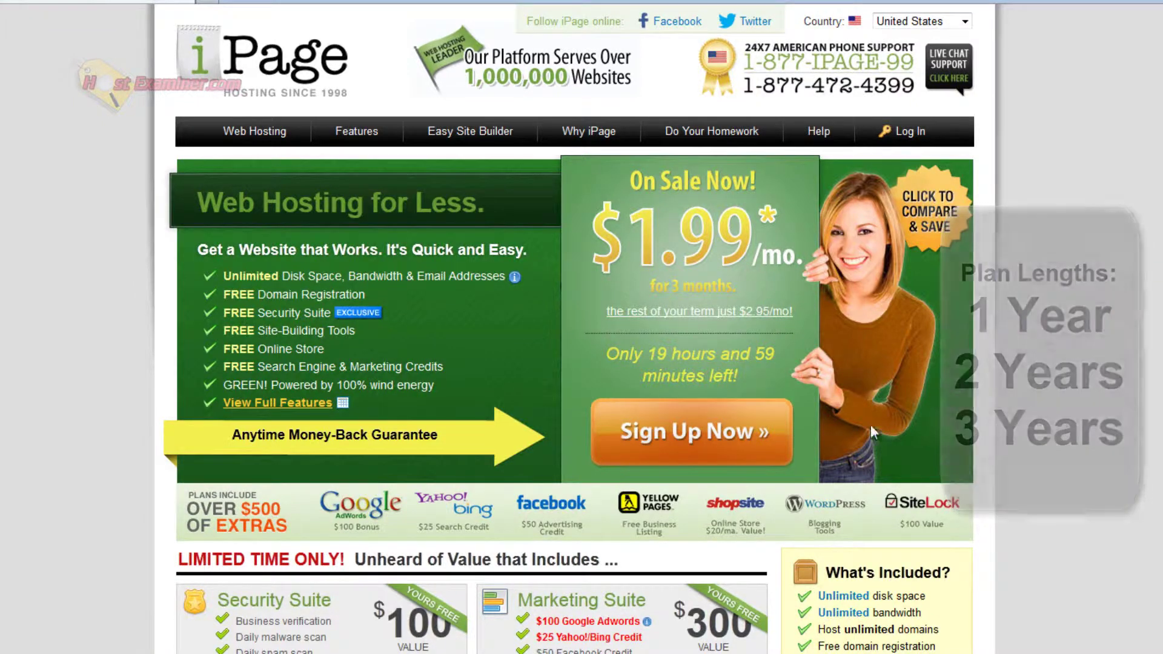
left_click(685, 450)
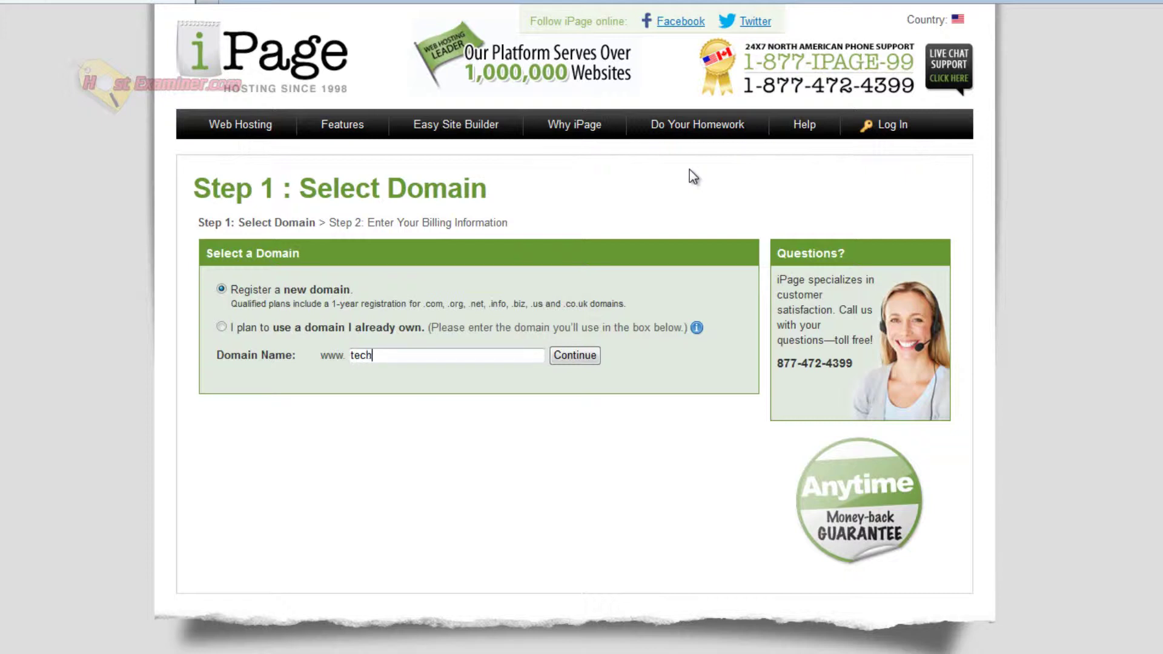
Enter techVideos123321.com as the new domain name and submit it for availability.
type("techVideos1234")
key("BackSpace")
key("Down")
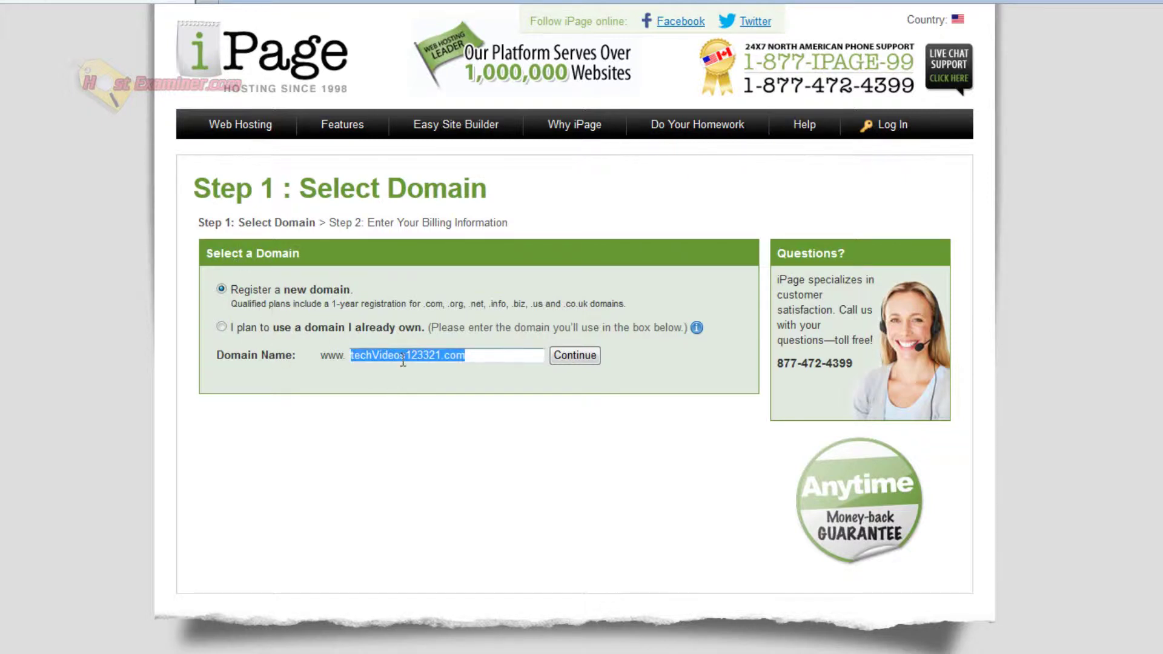
key("Return")
left_click_drag(541, 352, 434, 344)
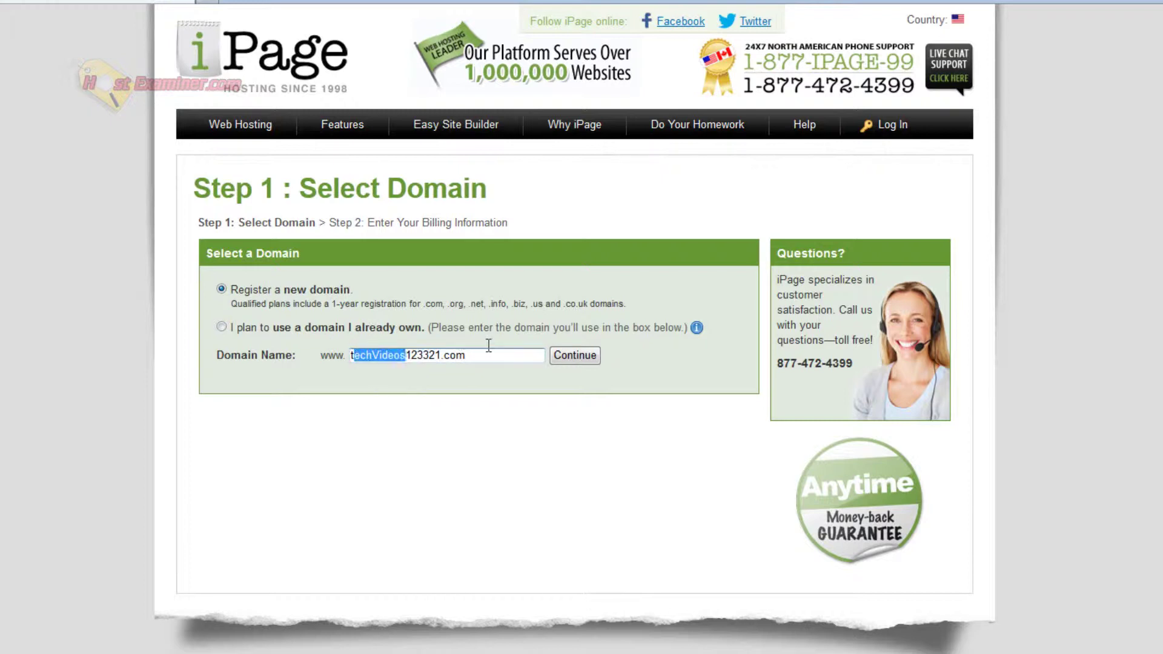
left_click(255, 337)
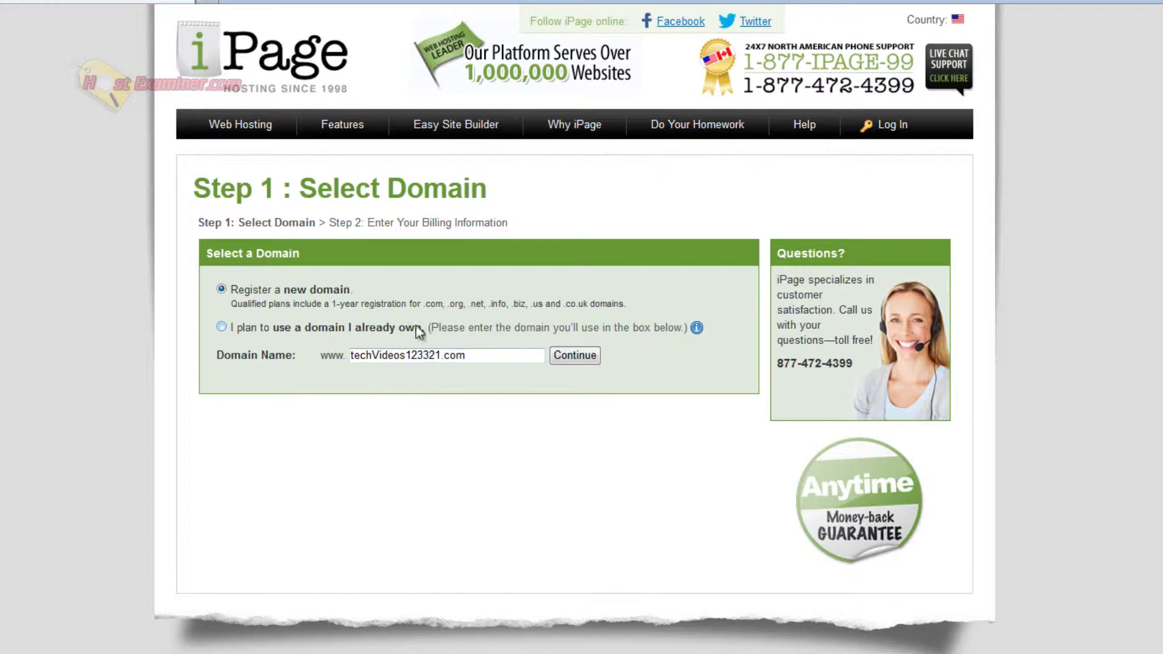
left_click(561, 357)
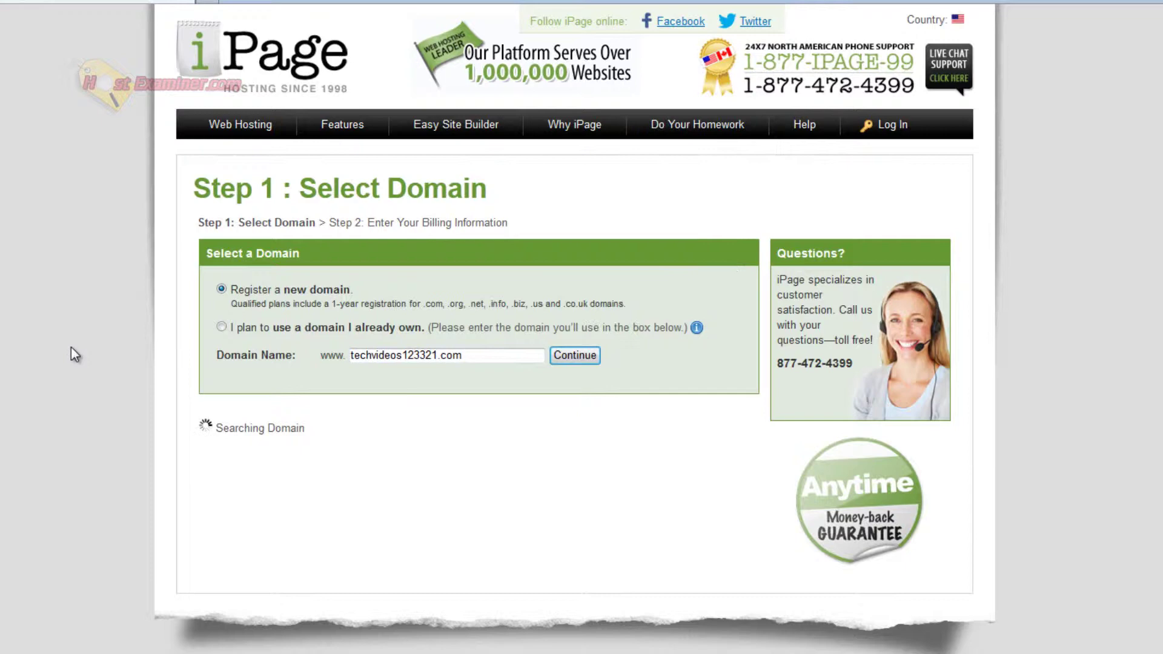
Choose PayPal as the payment type and keep The Essential plan billed $67.92.
scroll(169, 605, "down", 3)
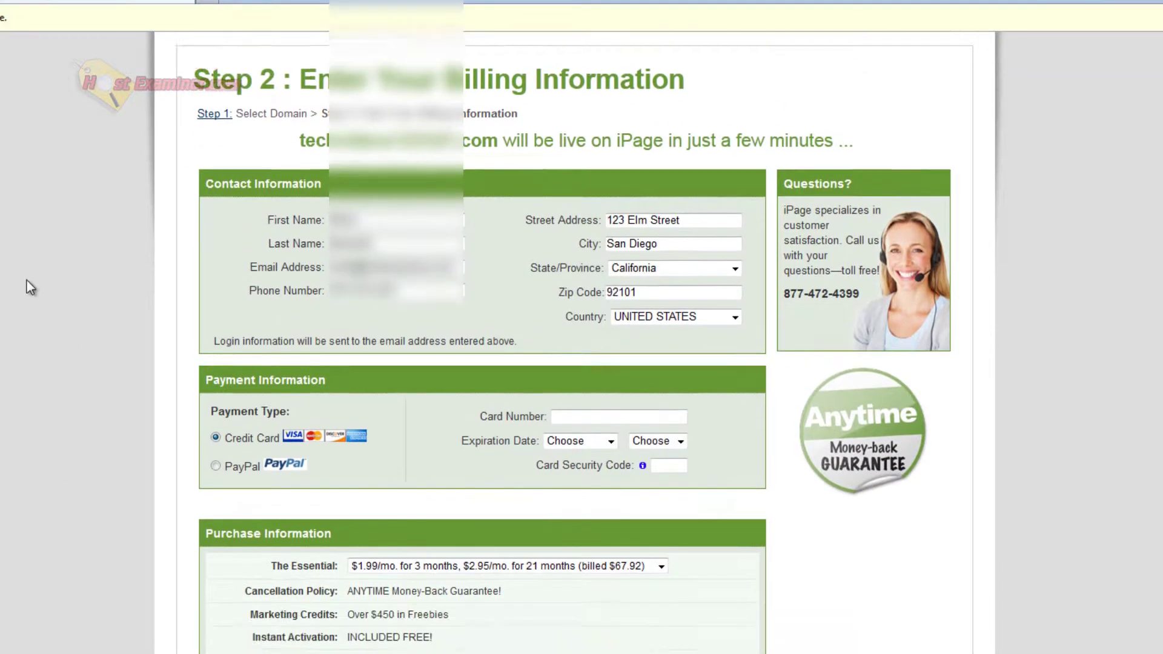
scroll(31, 284, "down", 4)
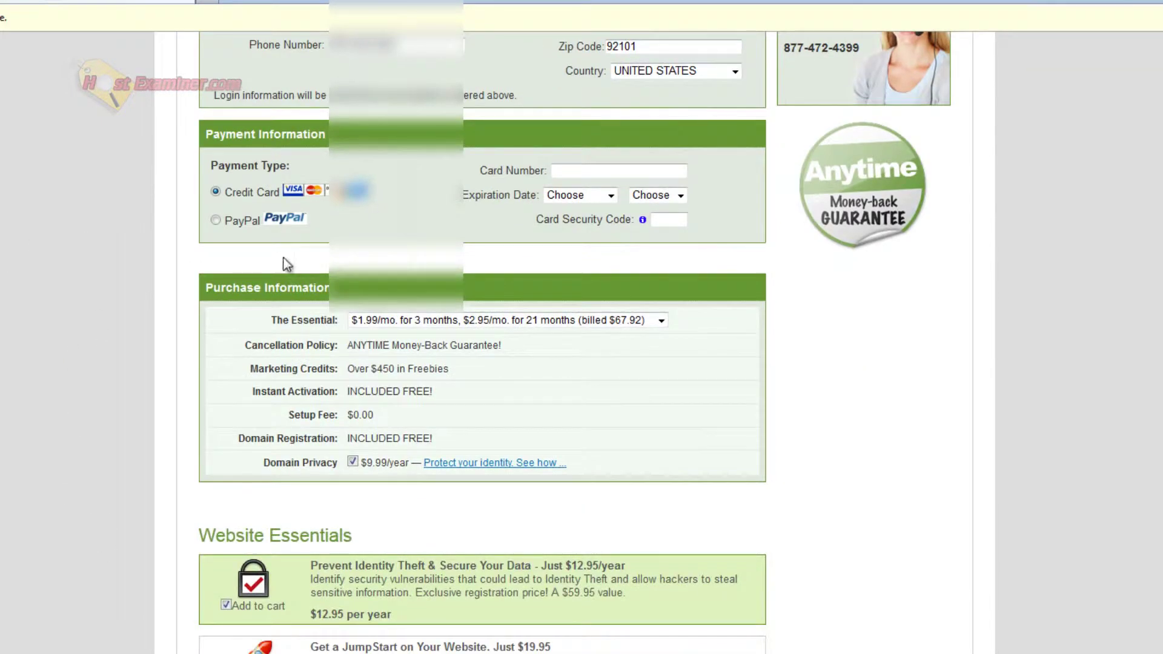
left_click(216, 221)
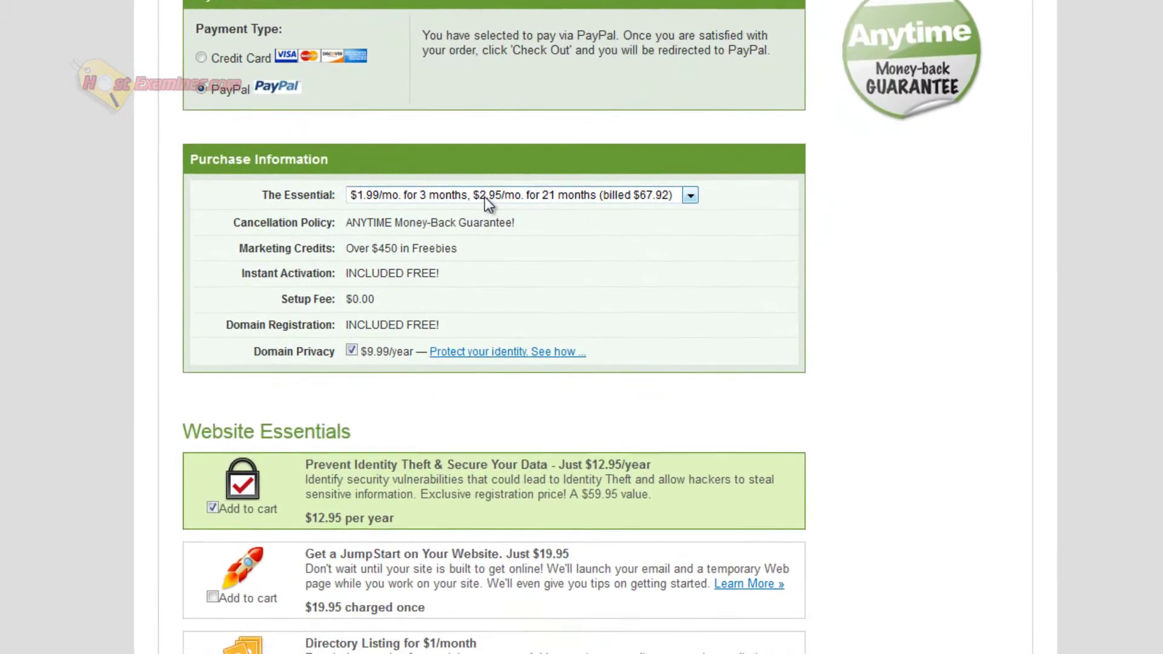
left_click(484, 288)
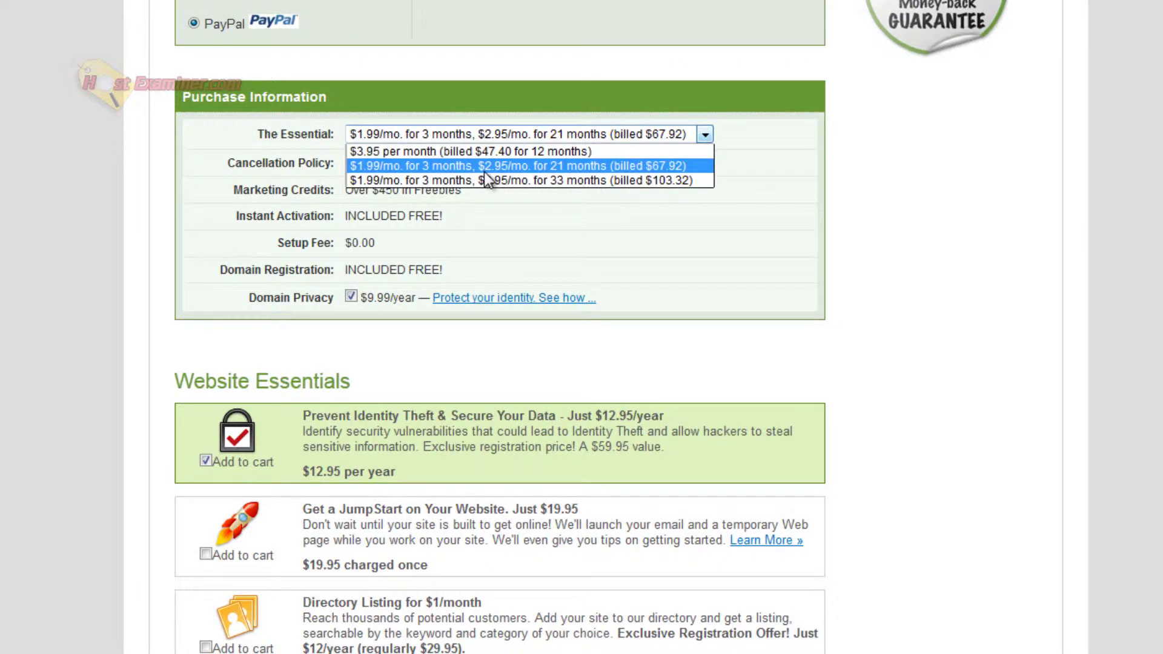
left_click(567, 165)
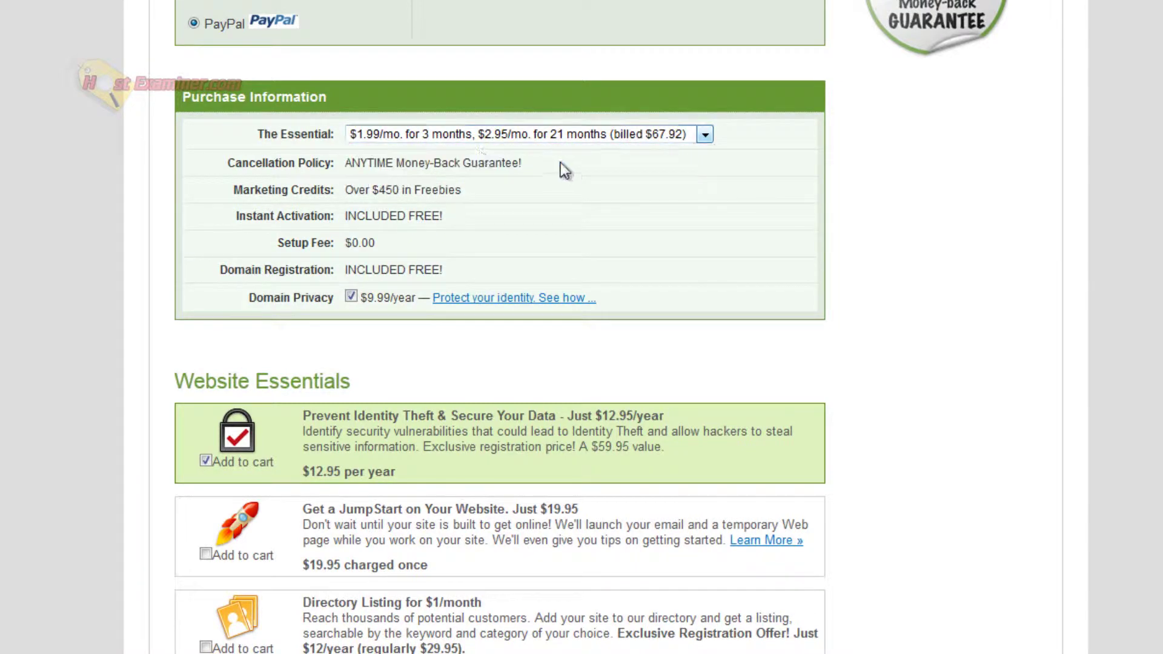
Remove the identity theft protection and site backup add-ons from the order.
scroll(826, 194, "down", 5)
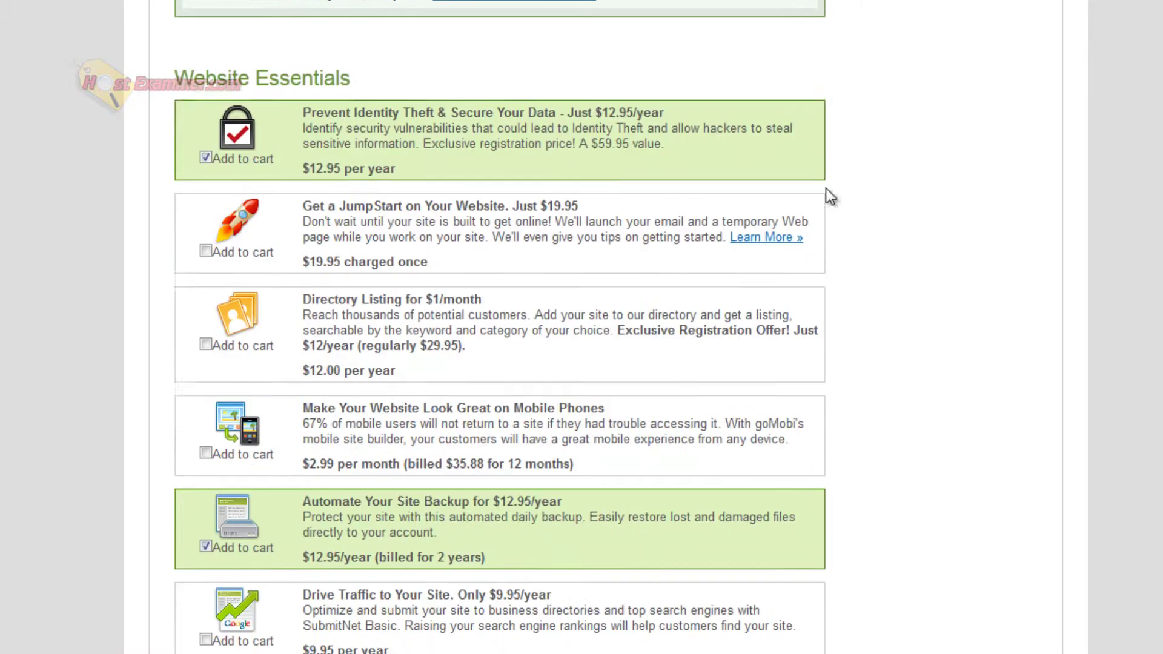
scroll(409, 150, "up", 3)
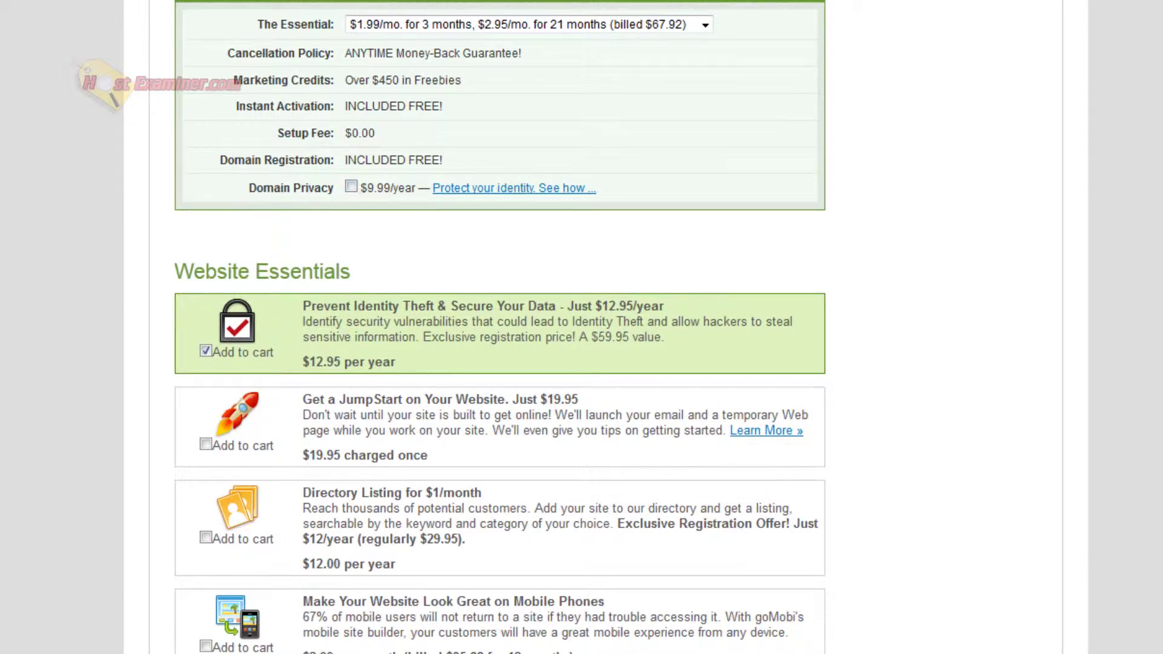
scroll(140, 42, "down", 5)
left_click(207, 23)
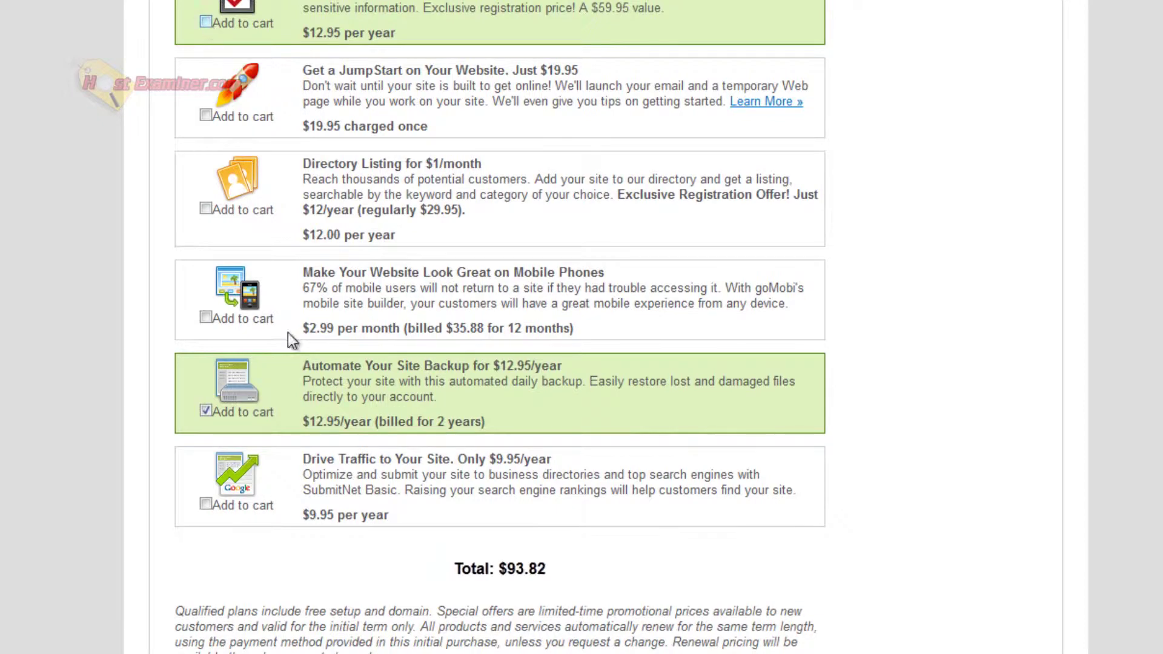
left_click(206, 412)
Highlight the $67.92 order total.
scroll(1074, 385, "down", 1)
scroll(1074, 386, "down", 6)
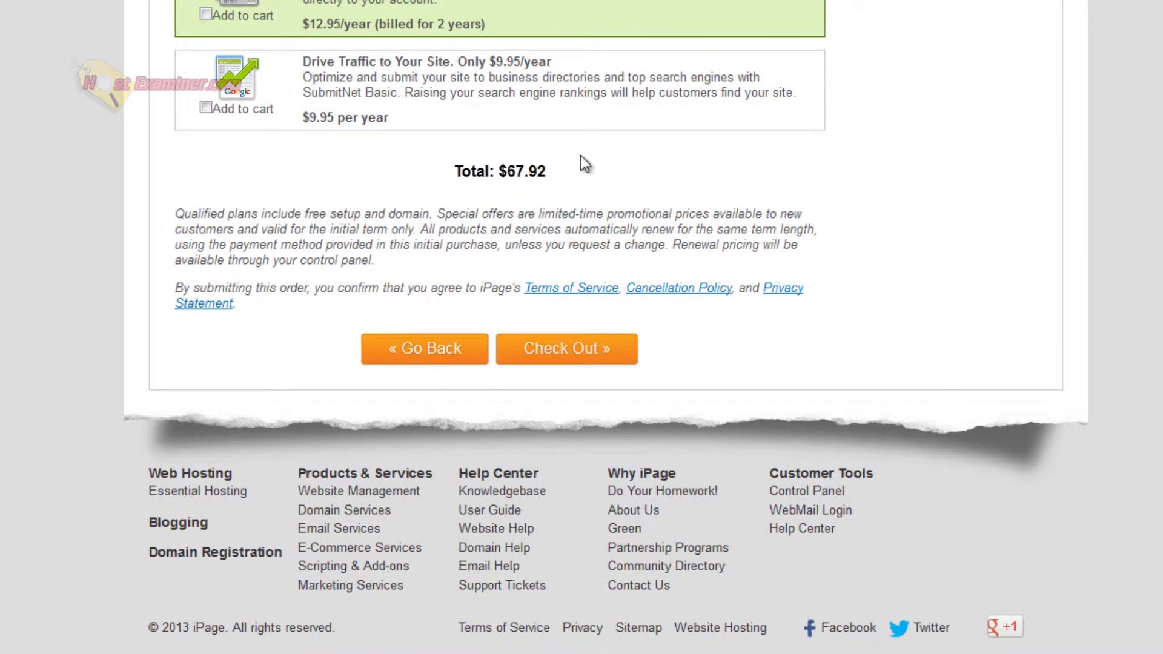
scroll(580, 163, "up", 2)
left_click_drag(533, 285, 423, 292)
left_click(442, 278)
left_click(420, 289)
left_click(426, 291)
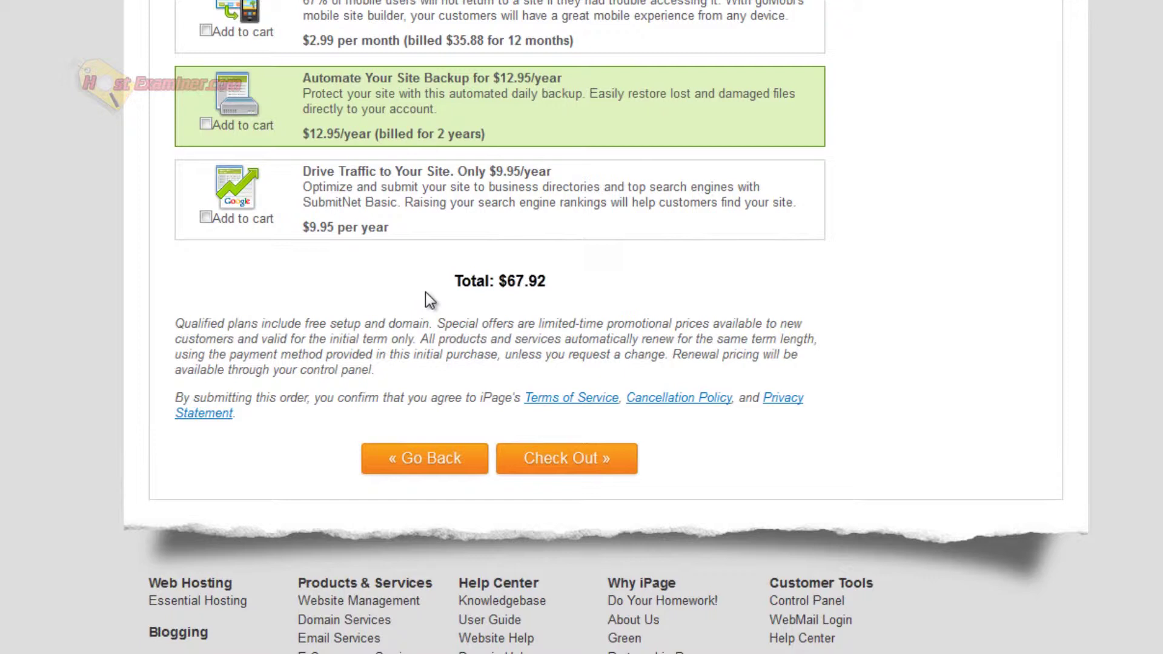
Check out and pay with an existing PayPal account, agreeing to PayPal's terms.
left_click(550, 460)
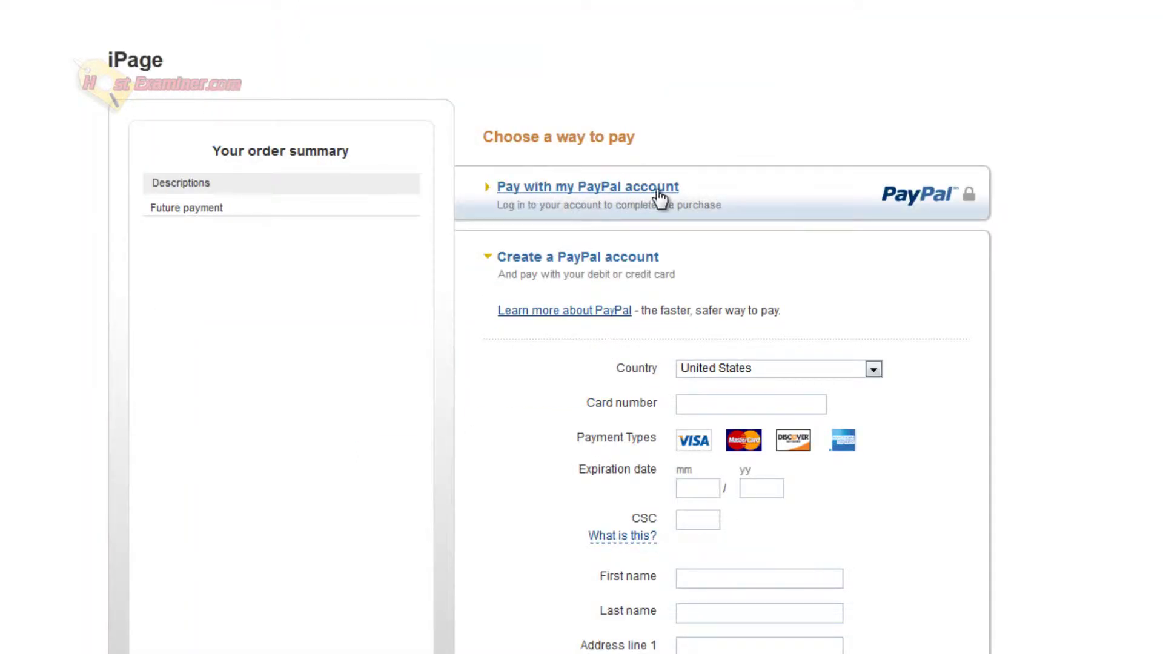
left_click(514, 187)
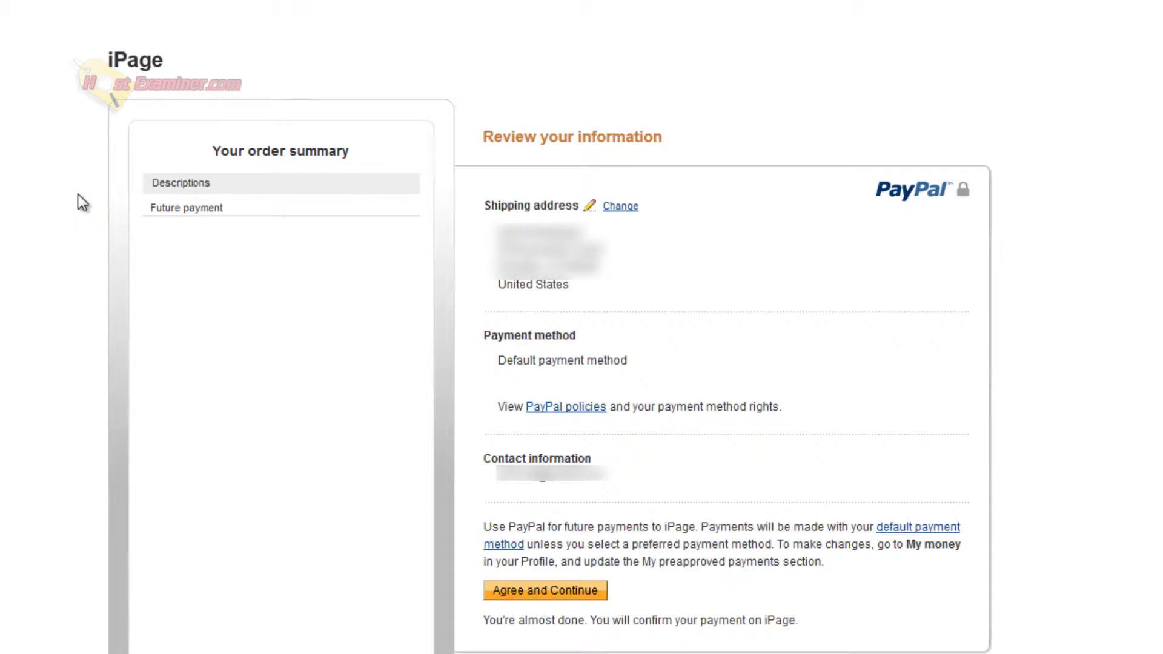
left_click(531, 594)
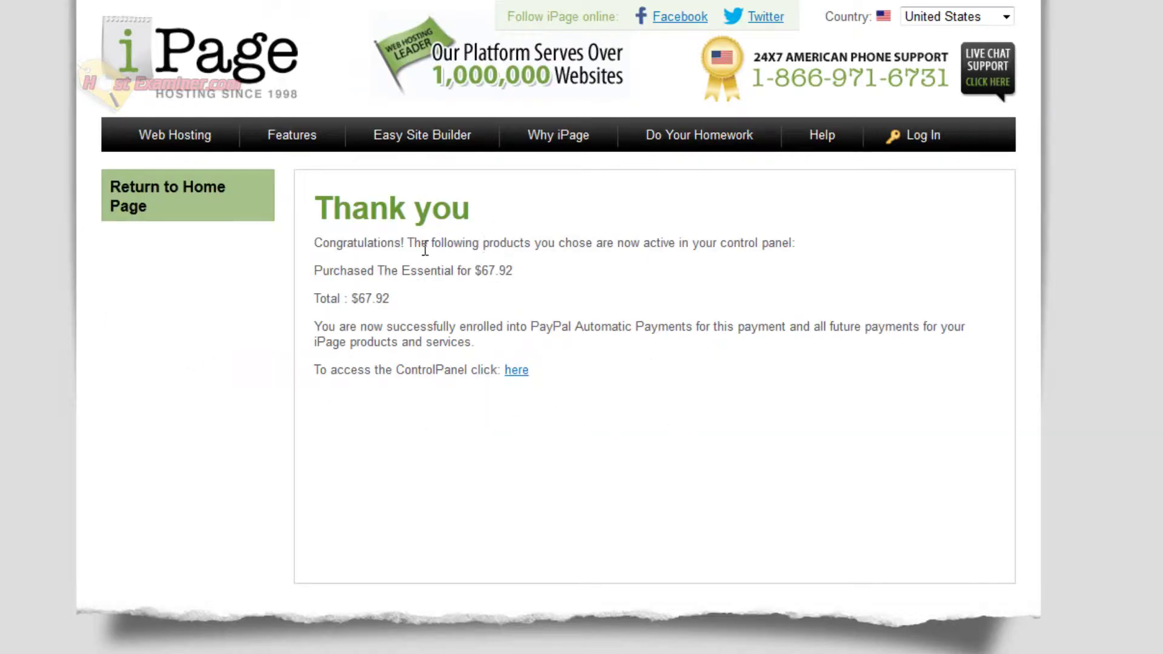
Highlight the active products, The Essential for $67.92, and the automatic payments notice.
left_click_drag(425, 249, 745, 251)
left_click(745, 251)
left_click_drag(355, 271, 539, 274)
left_click(420, 282)
left_click_drag(338, 293, 527, 276)
left_click(528, 275)
left_click_drag(451, 328, 314, 327)
left_click_drag(612, 327, 624, 327)
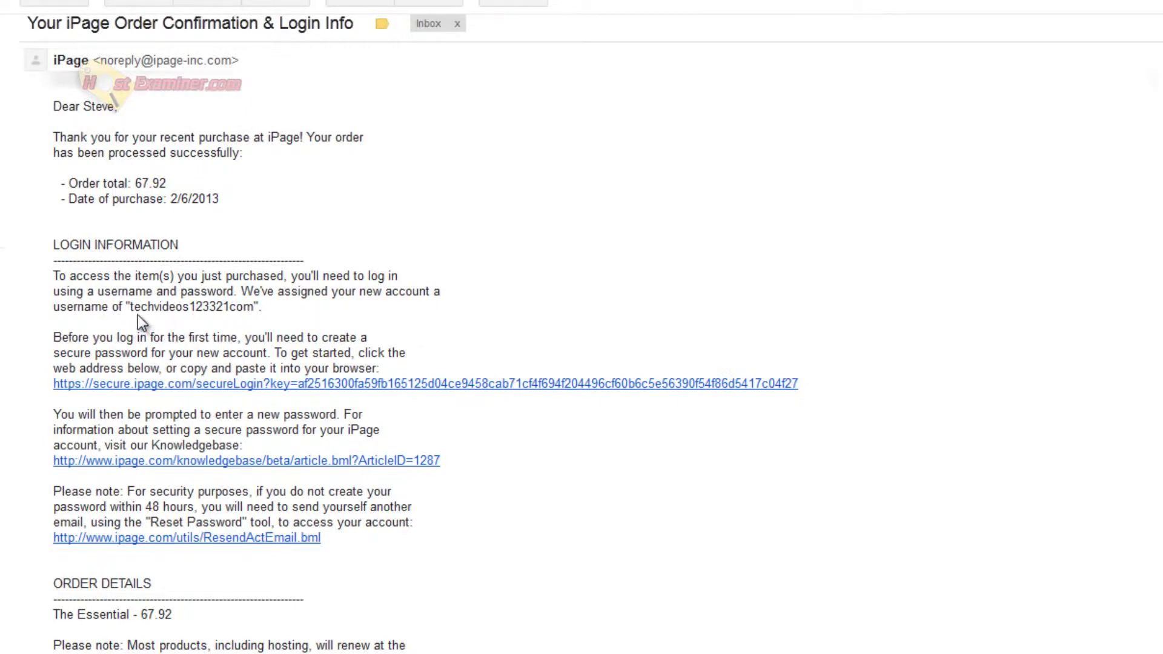
Highlight the assigned account username in the iPage order confirmation email.
left_click_drag(131, 306, 249, 306)
left_click(175, 321)
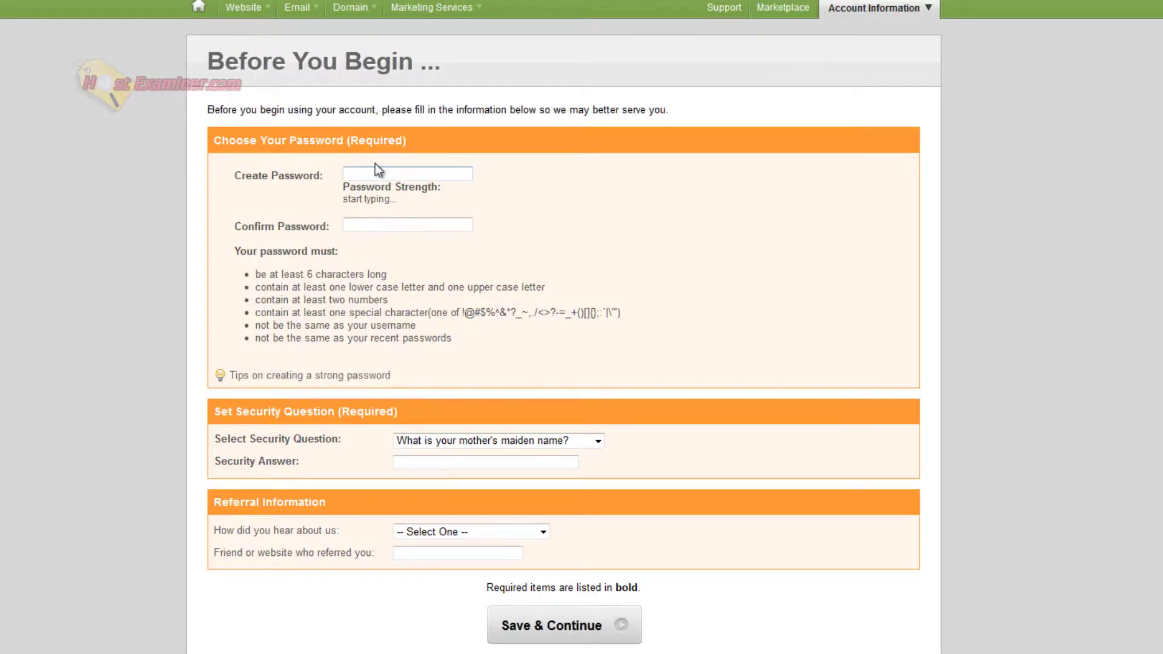
Enter the new account password and choose the birth-city security question with its answer.
left_click(376, 172)
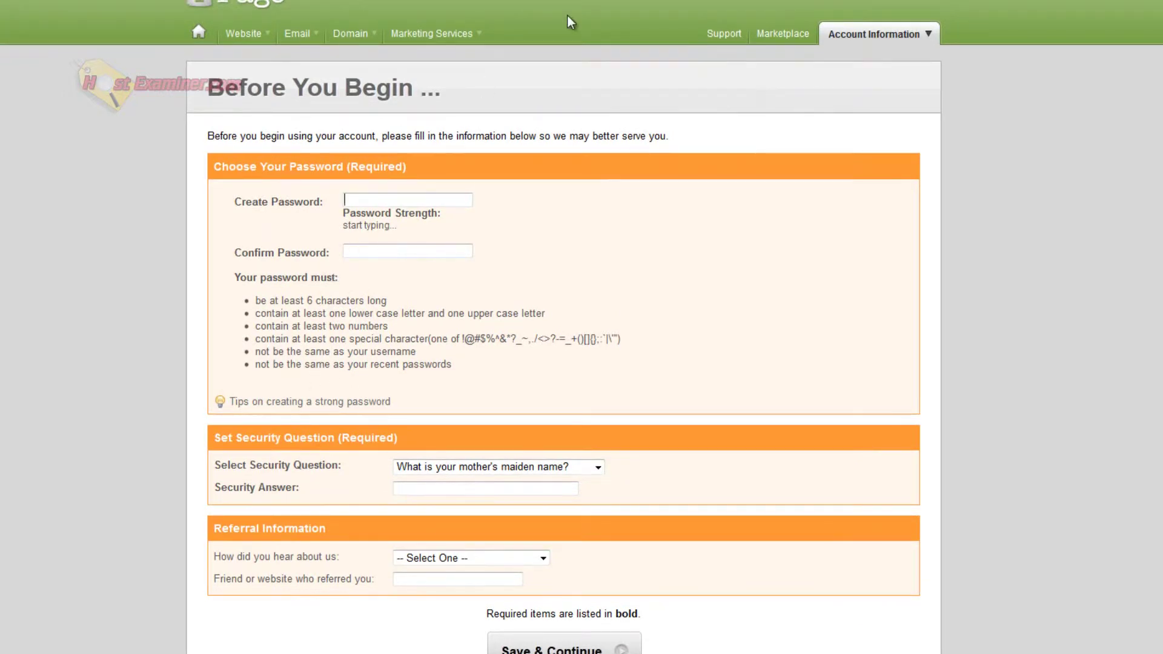
type("****")
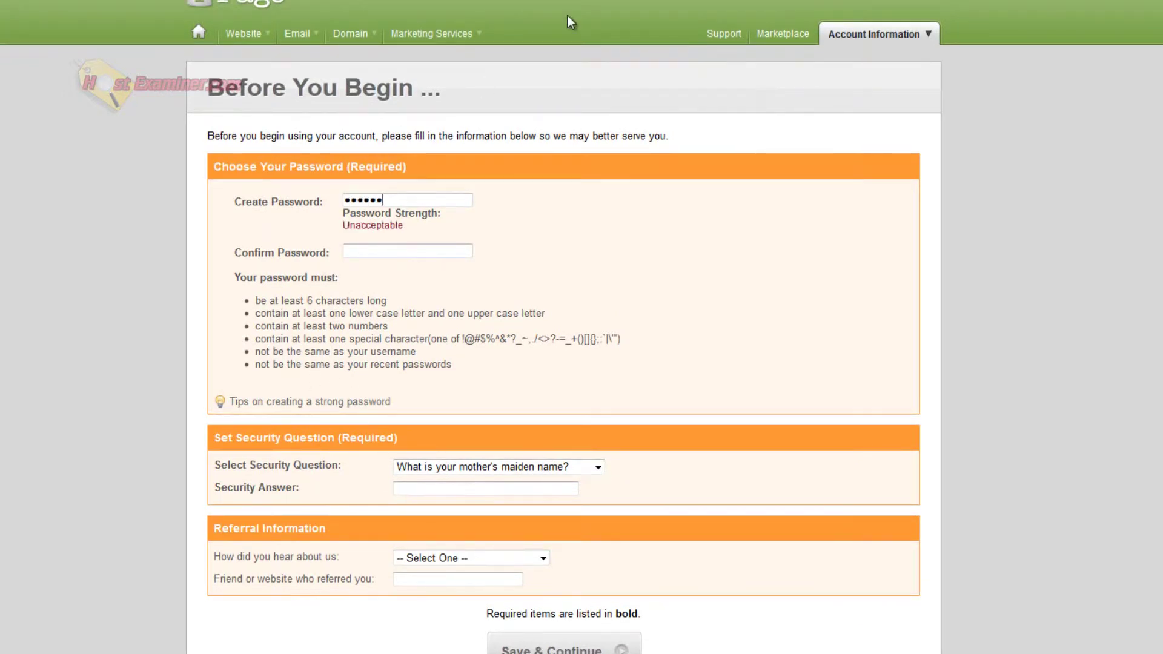
type("******")
key("Tab")
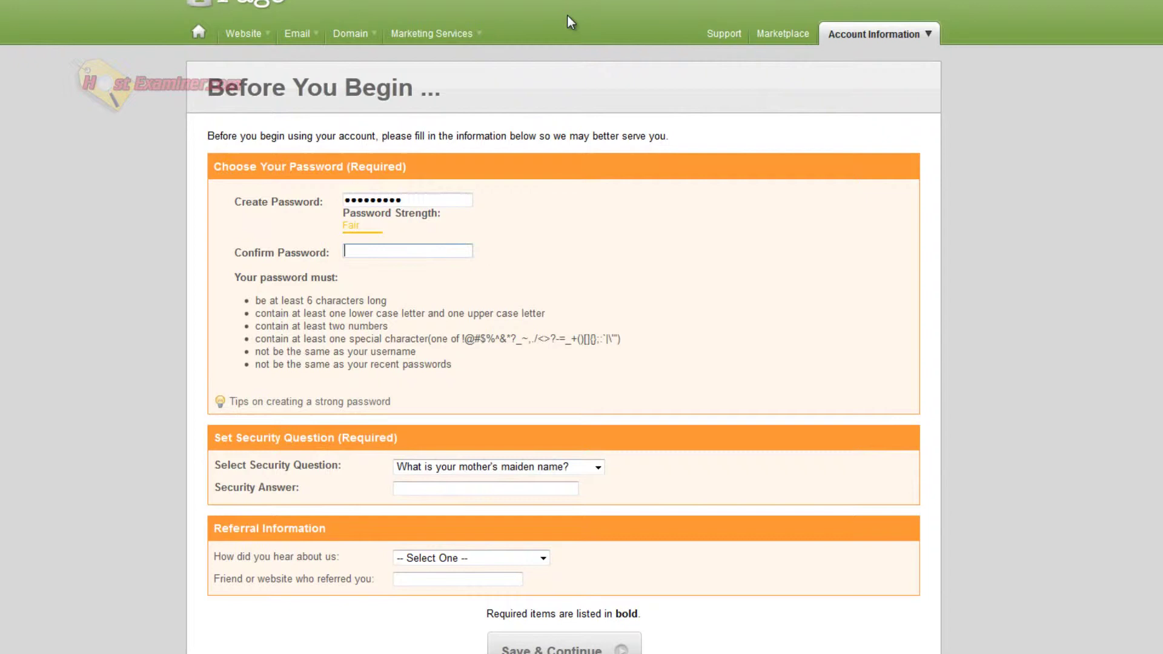
type("**********")
scroll(460, 448, "down", 1)
left_click(477, 436)
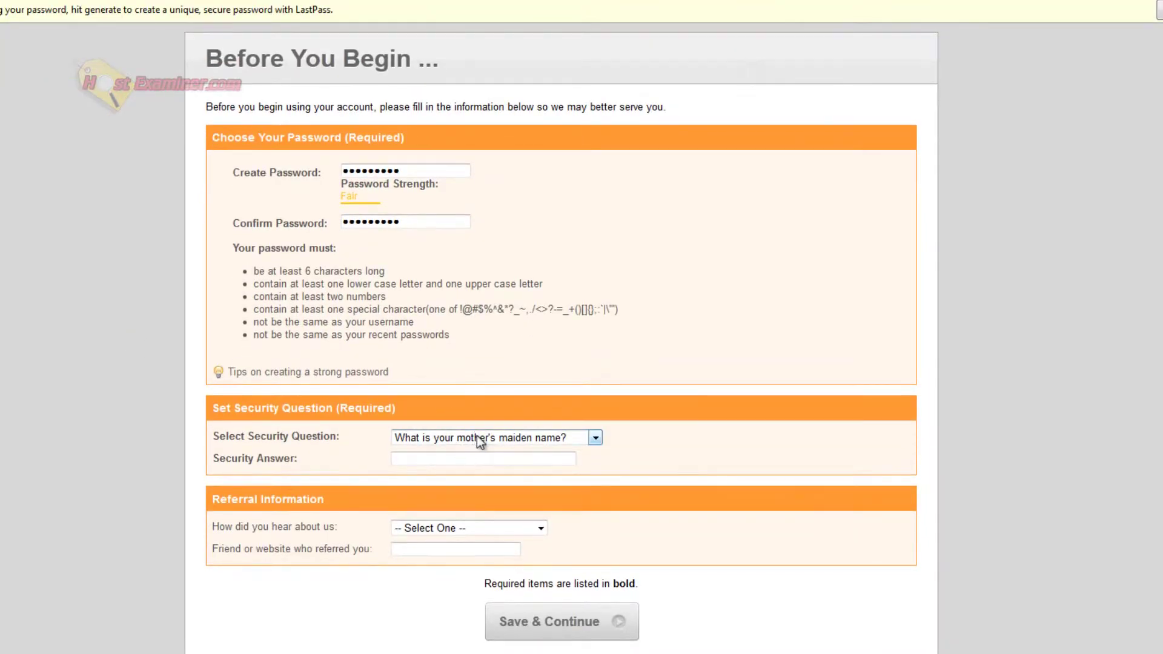
left_click(482, 461)
left_click(452, 462)
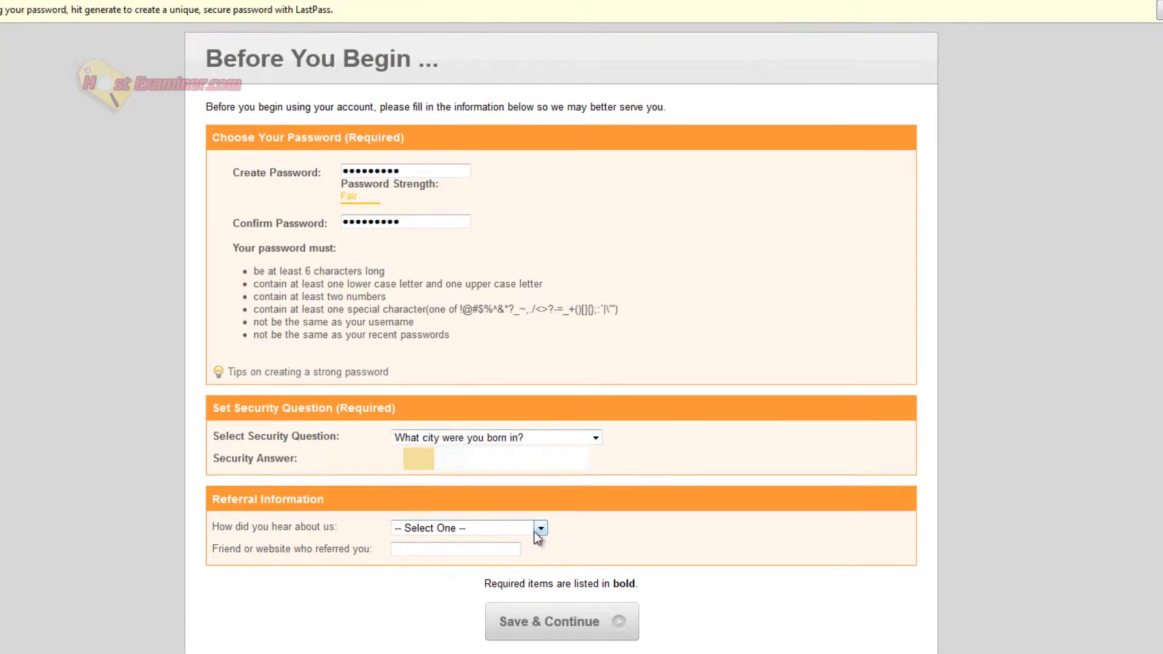
Set referral source to Other with 'hostexamin', then save to reach the Control Panel.
left_click(468, 528)
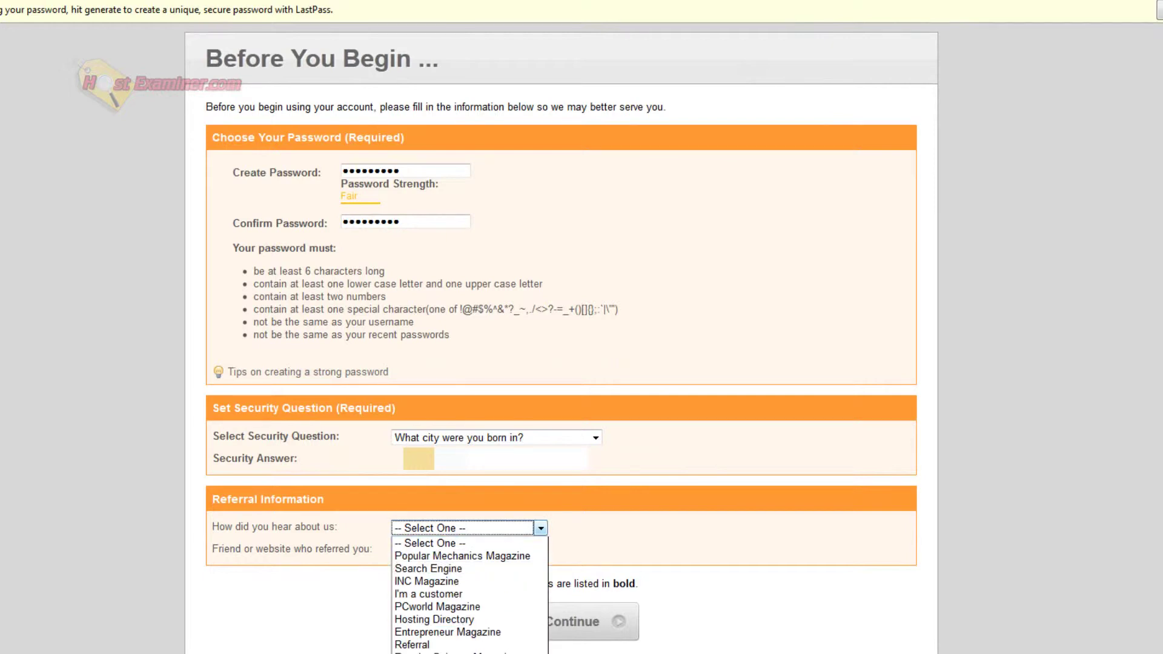
left_click(430, 540)
left_click(433, 549)
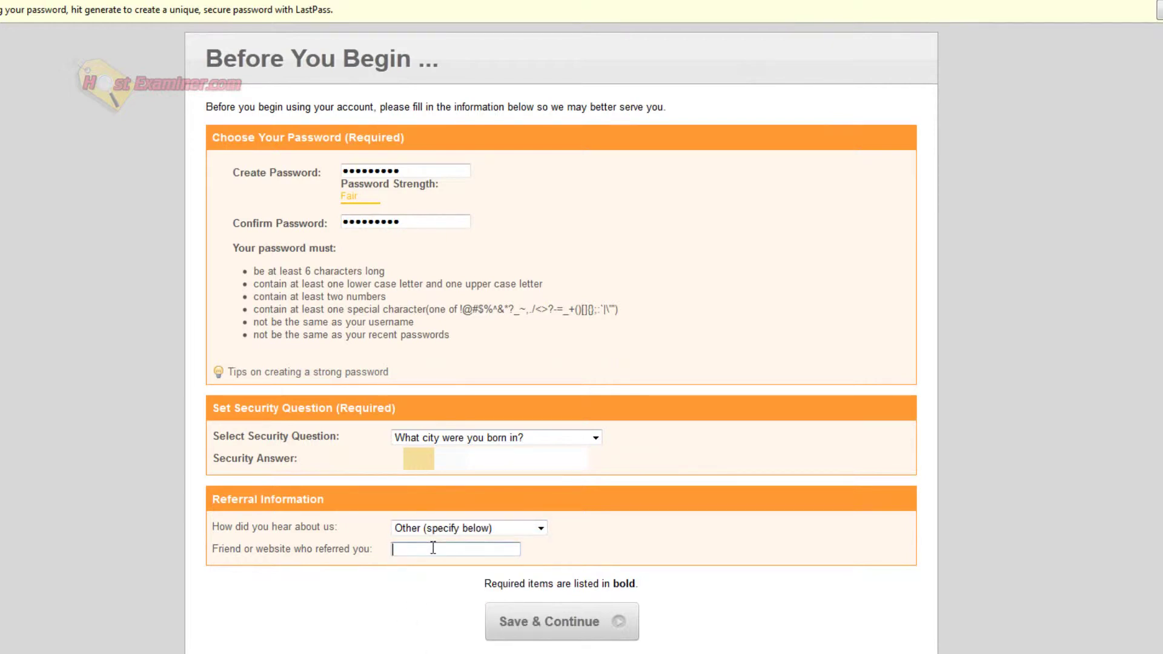
type("hostexaminer")
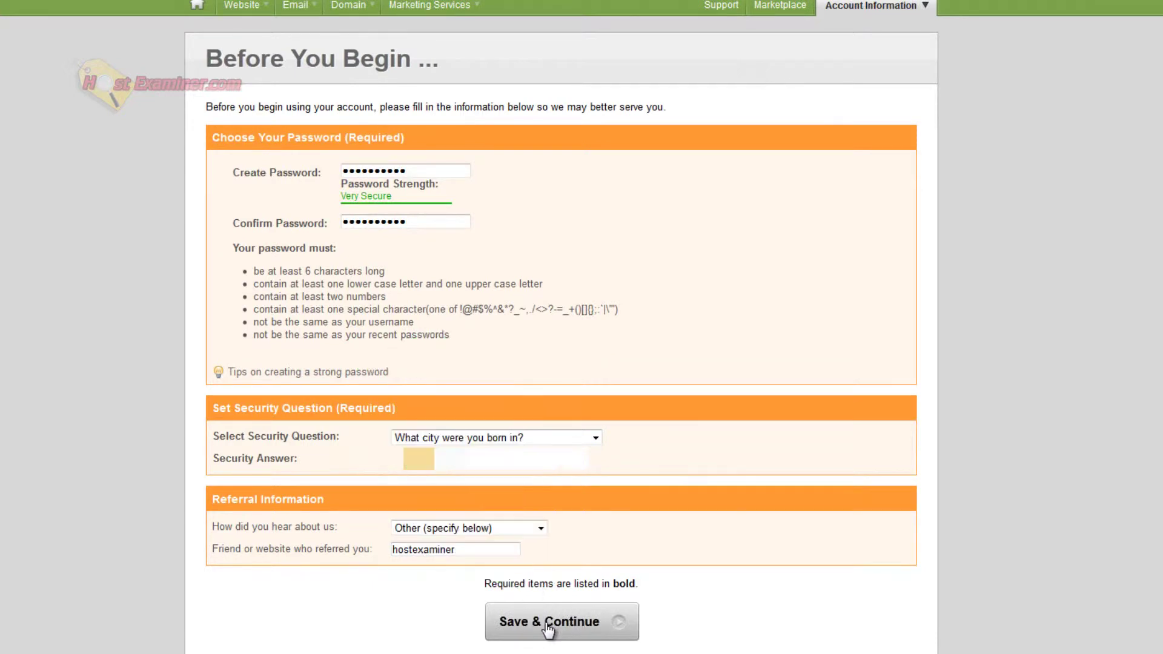
left_click(548, 627)
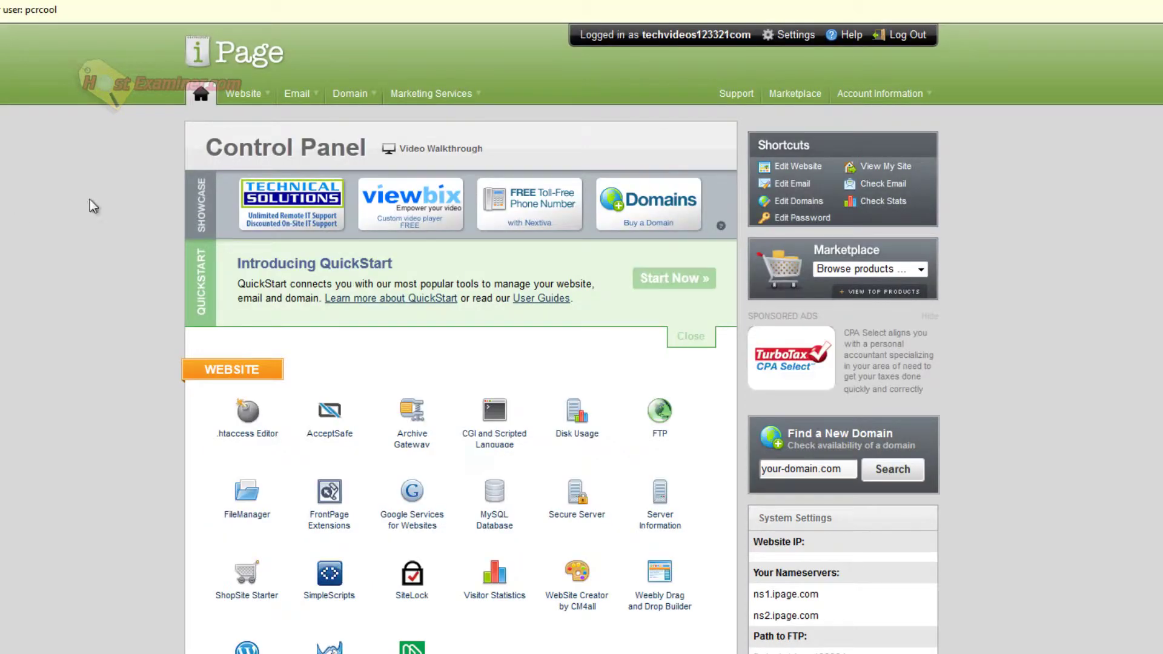
scroll(1142, 401, "down", 1)
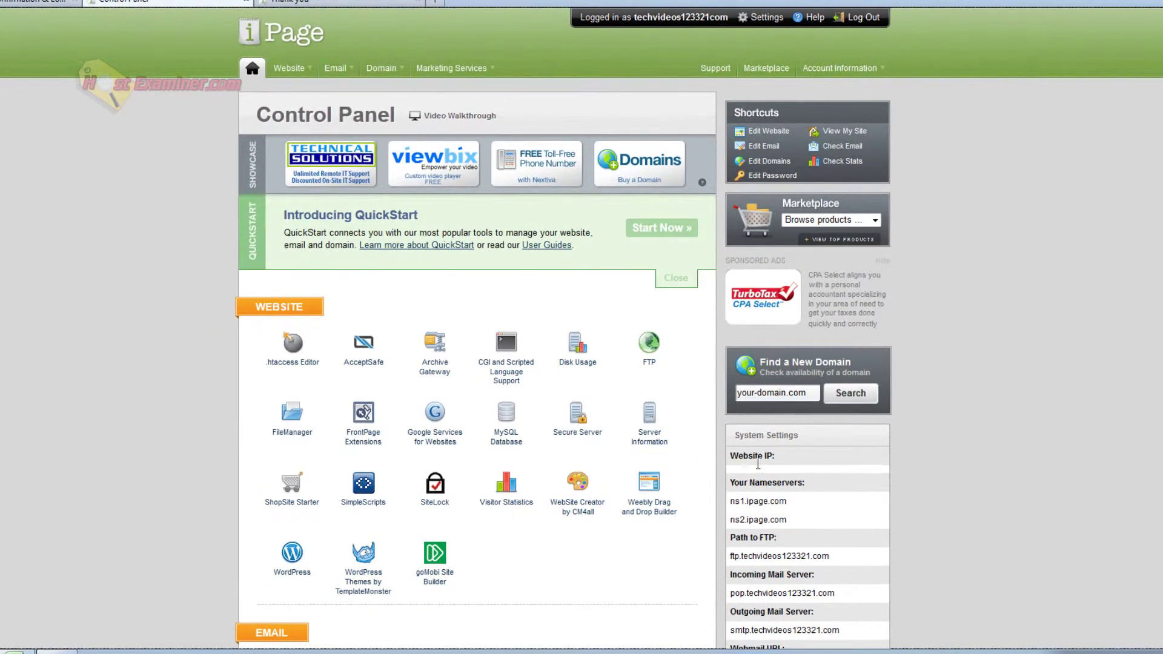
scroll(807, 111, "down", 5)
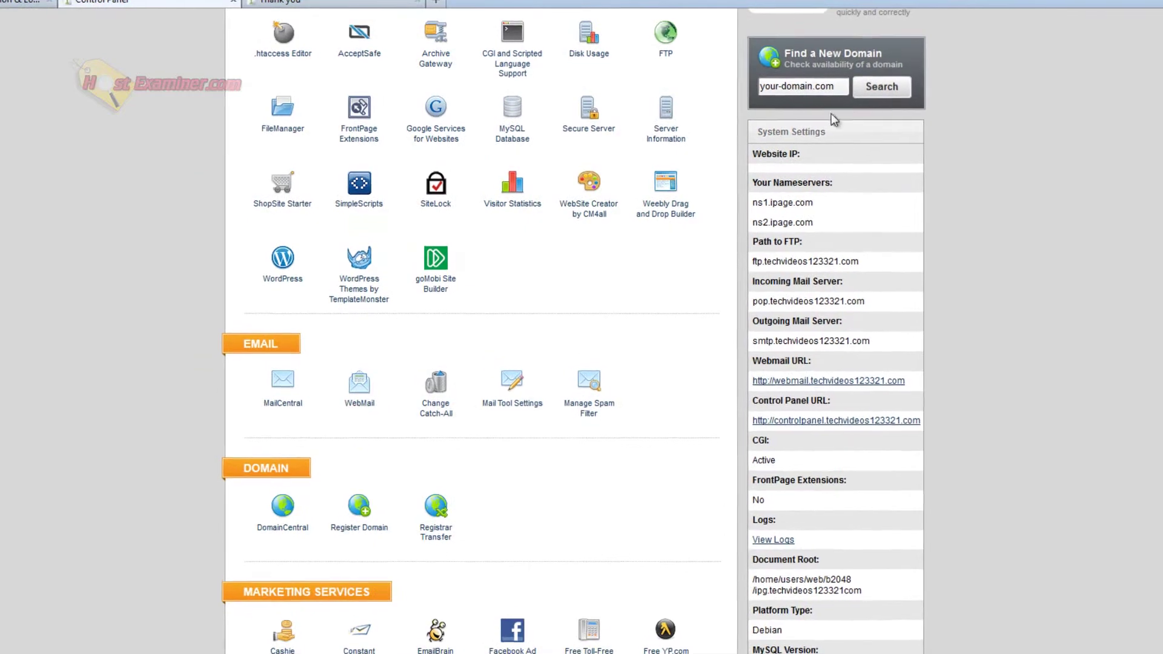
left_click_drag(792, 183, 824, 299)
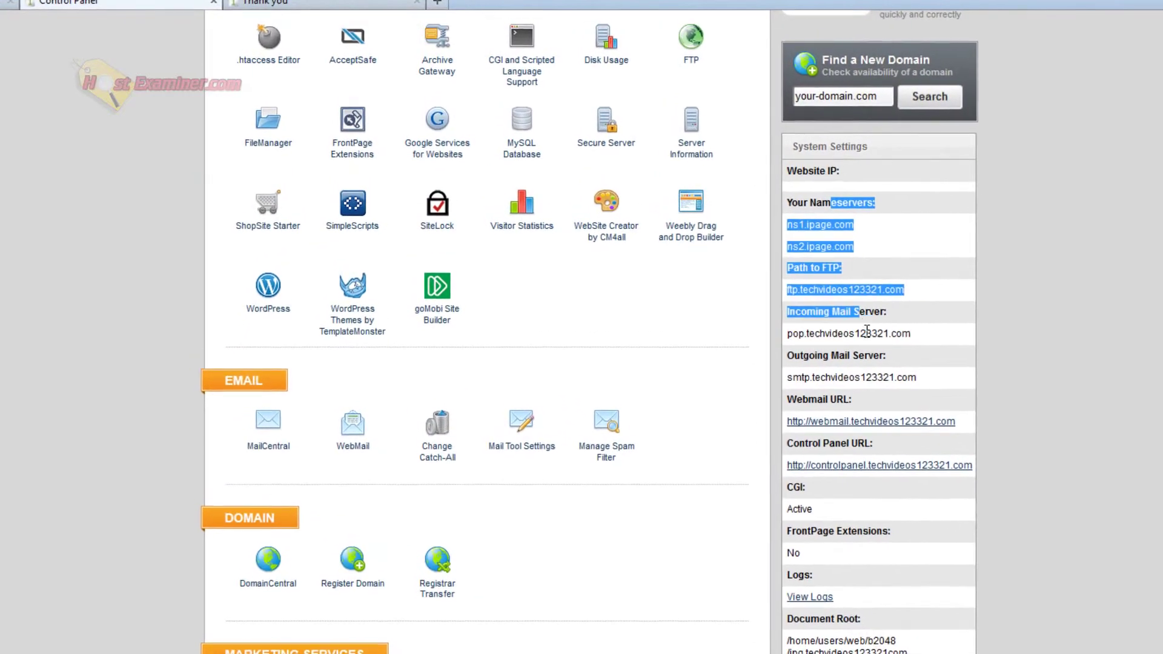
left_click(867, 330)
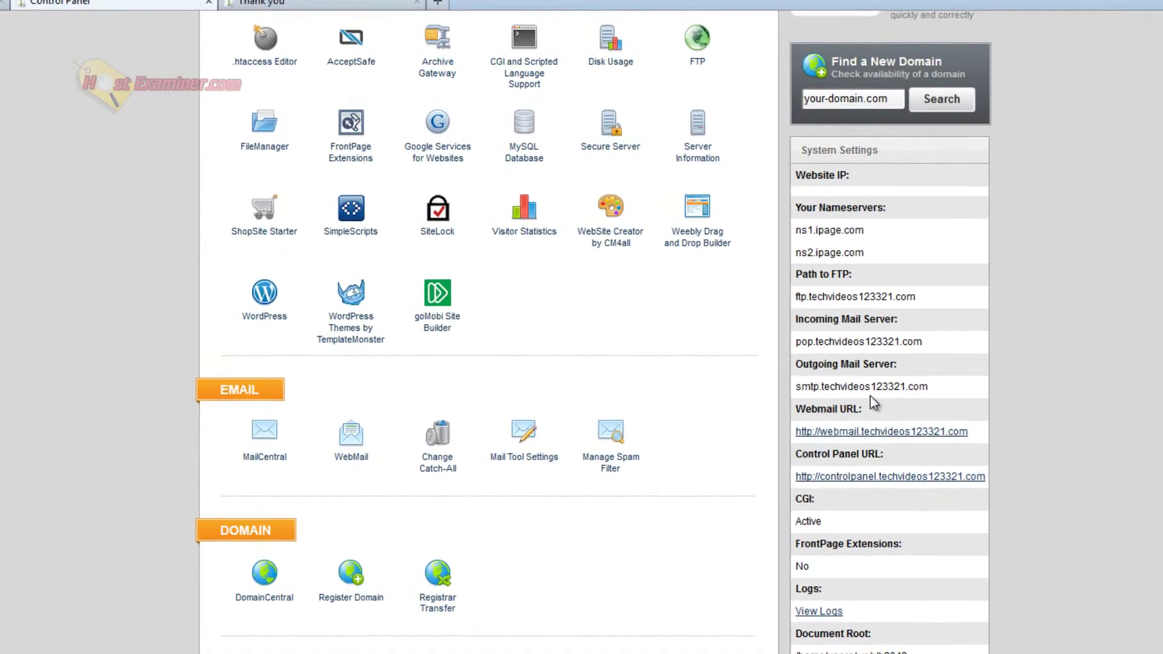
scroll(969, 364, "down", 7)
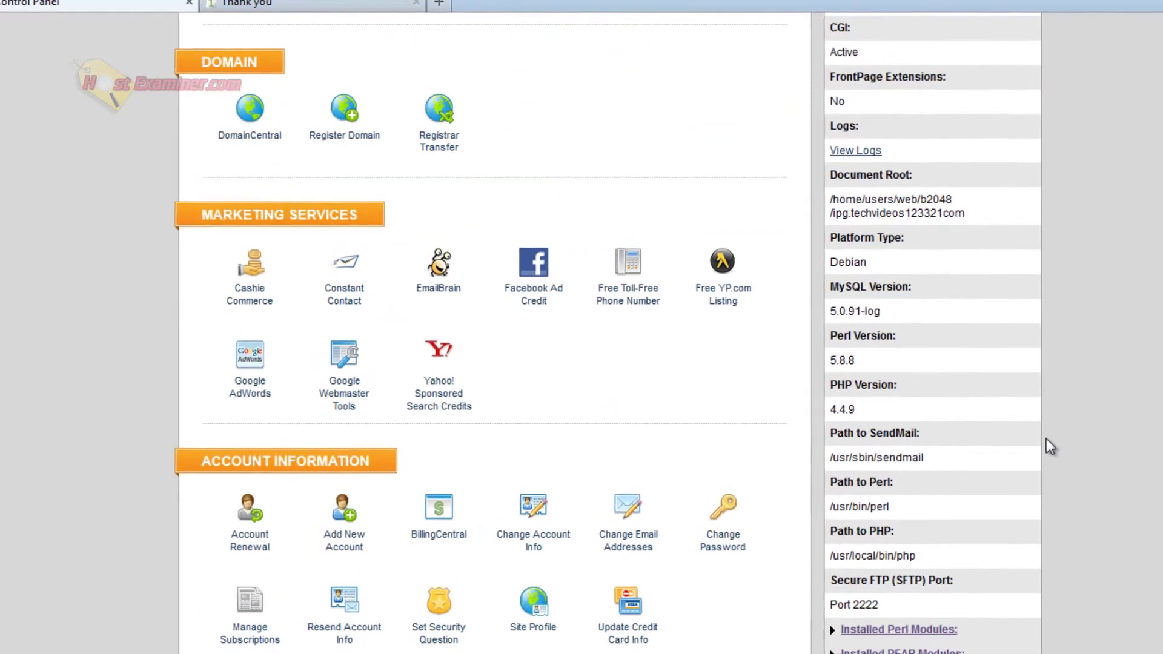
scroll(1053, 510, "up", 9)
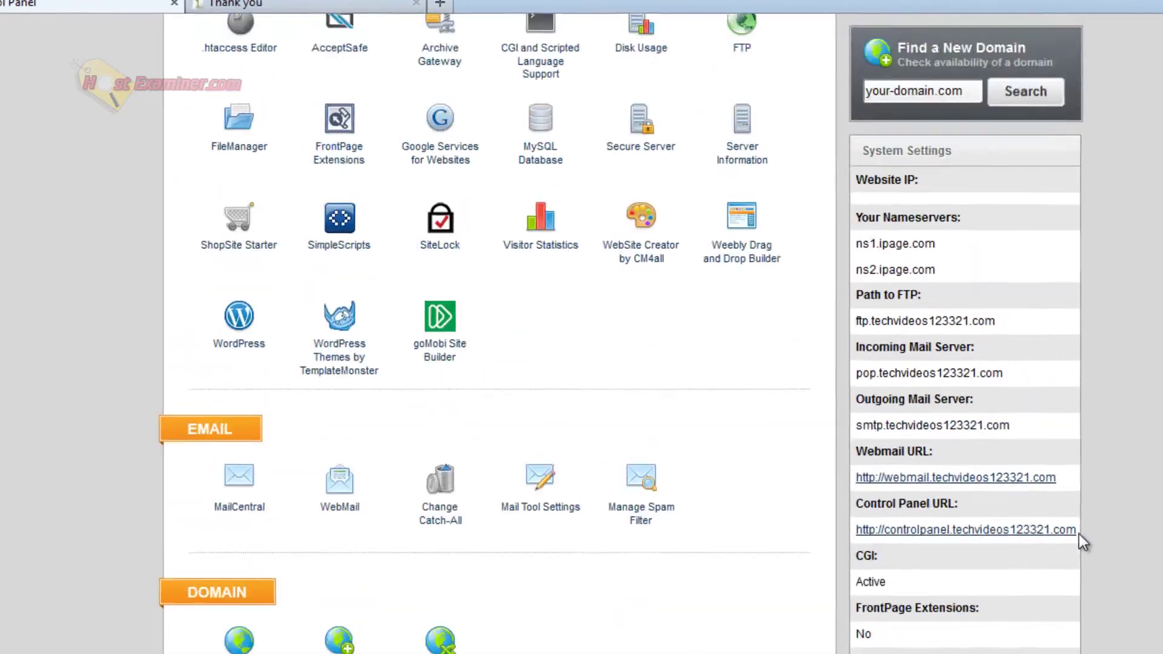
scroll(1084, 537, "up", 5)
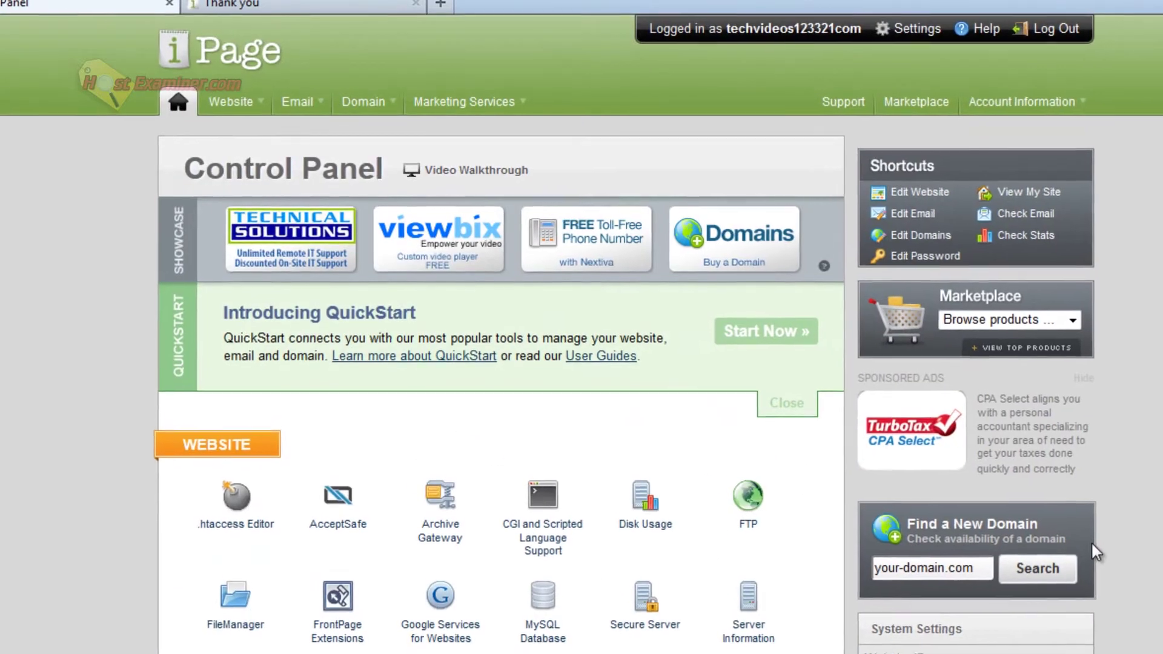
scroll(1102, 546, "down", 5)
scroll(18, 515, "up", 5)
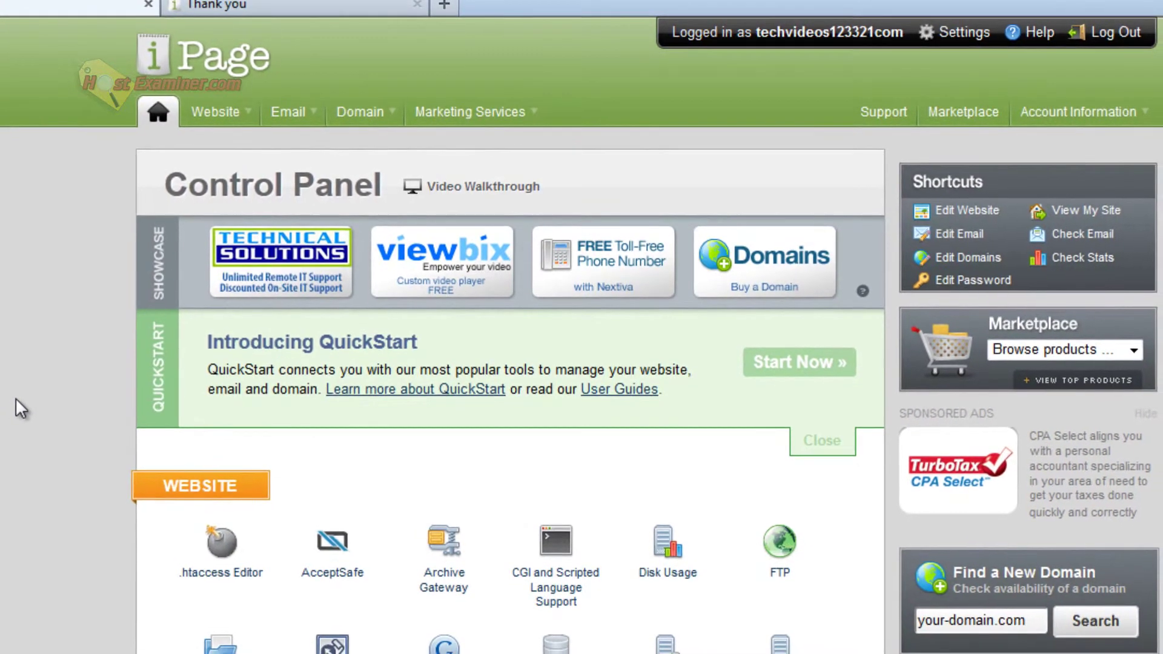
scroll(76, 630, "down", 5)
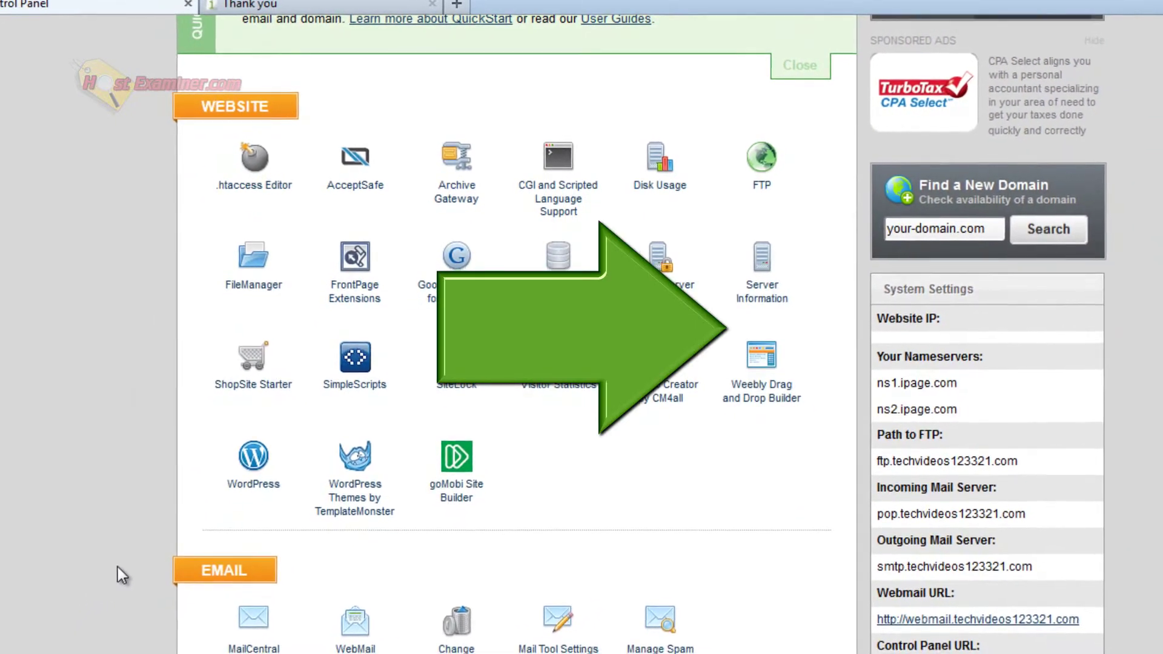
scroll(117, 567, "down", 5)
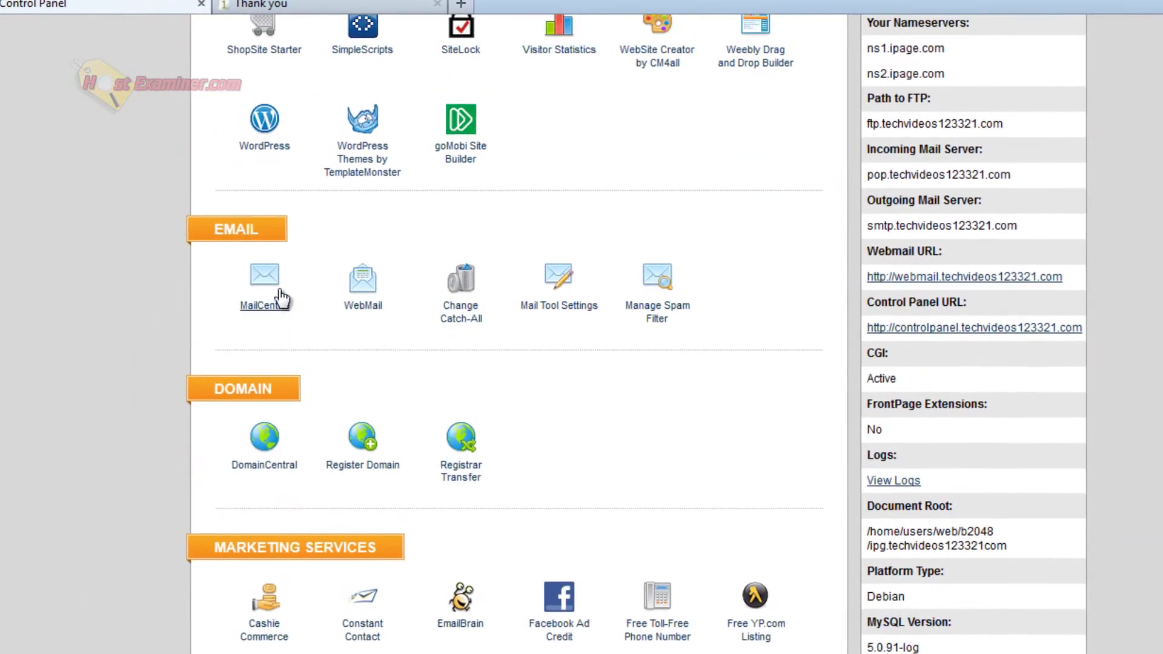
left_click_drag(693, 356, 186, 252)
left_click_drag(143, 177, 732, 337)
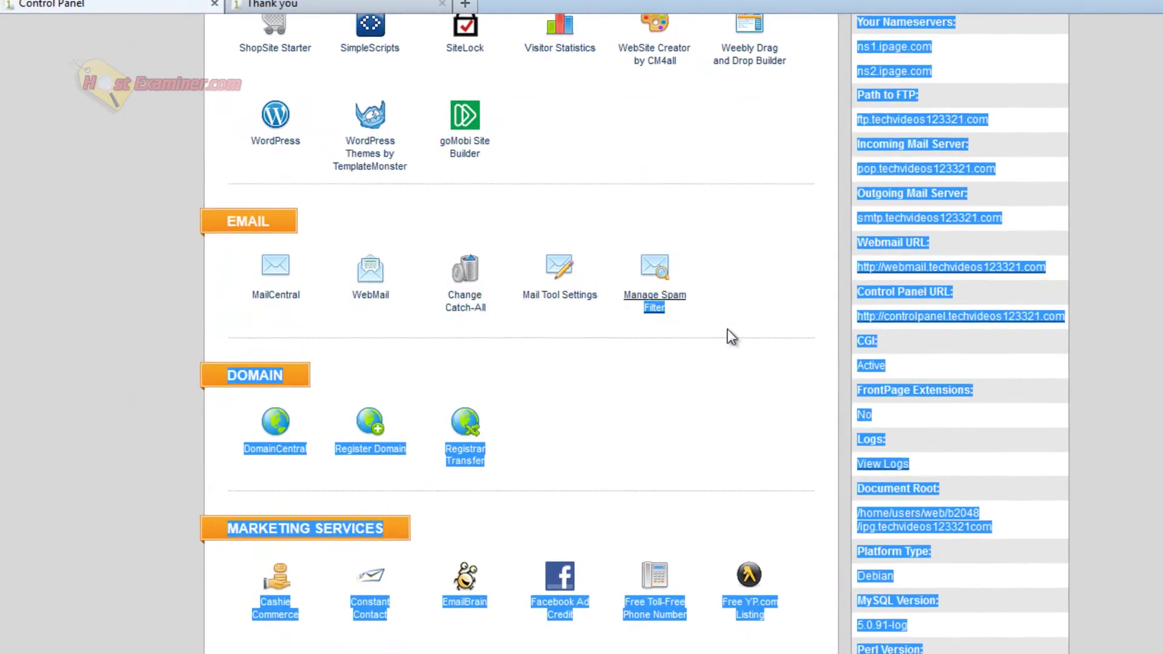
left_click(732, 337)
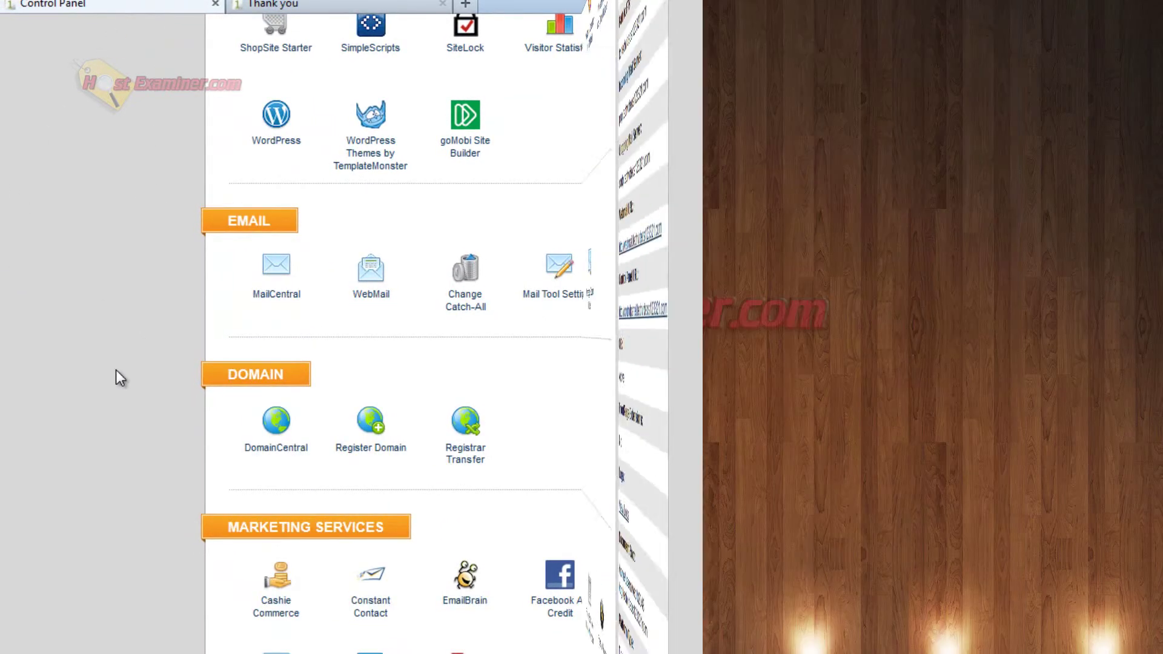